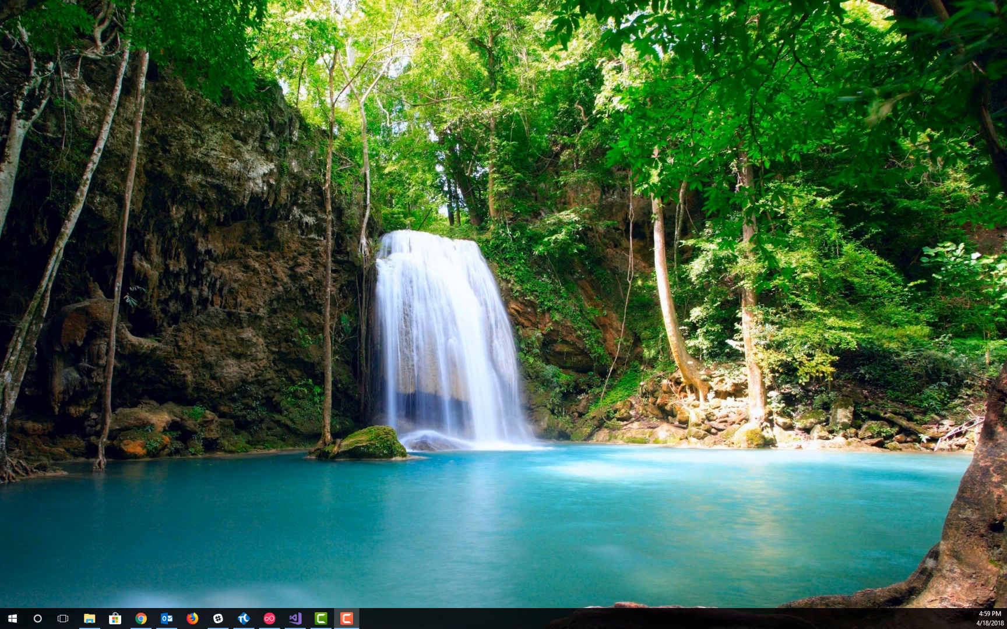
# Start the Samsung Galaxy S8 API 26 virtual device in Genymotion, place its window beside the workspace and minimize the device manager.
pyautogui.click(269, 619)
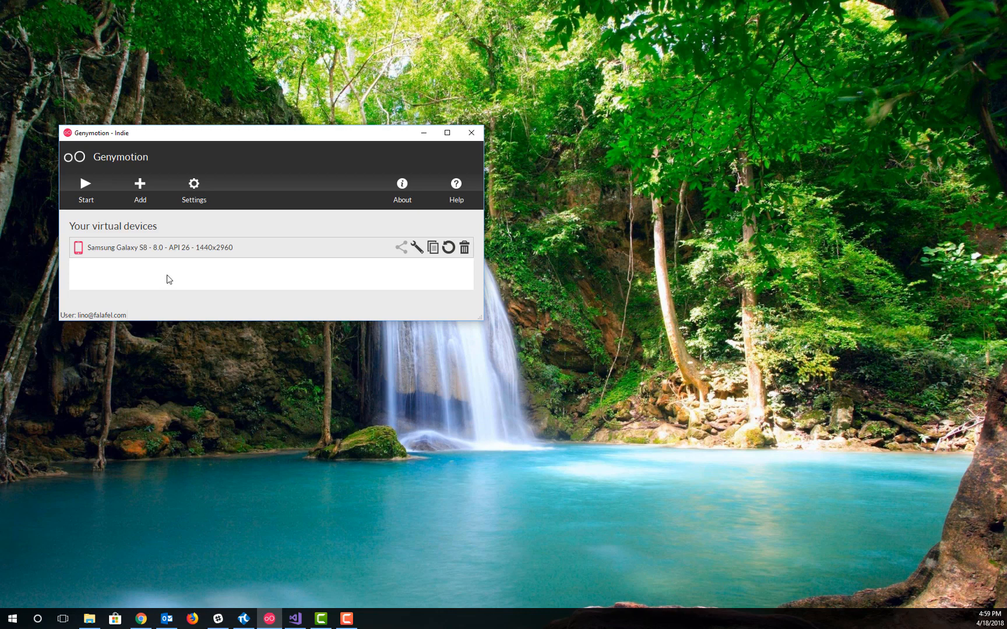
pyautogui.click(87, 185)
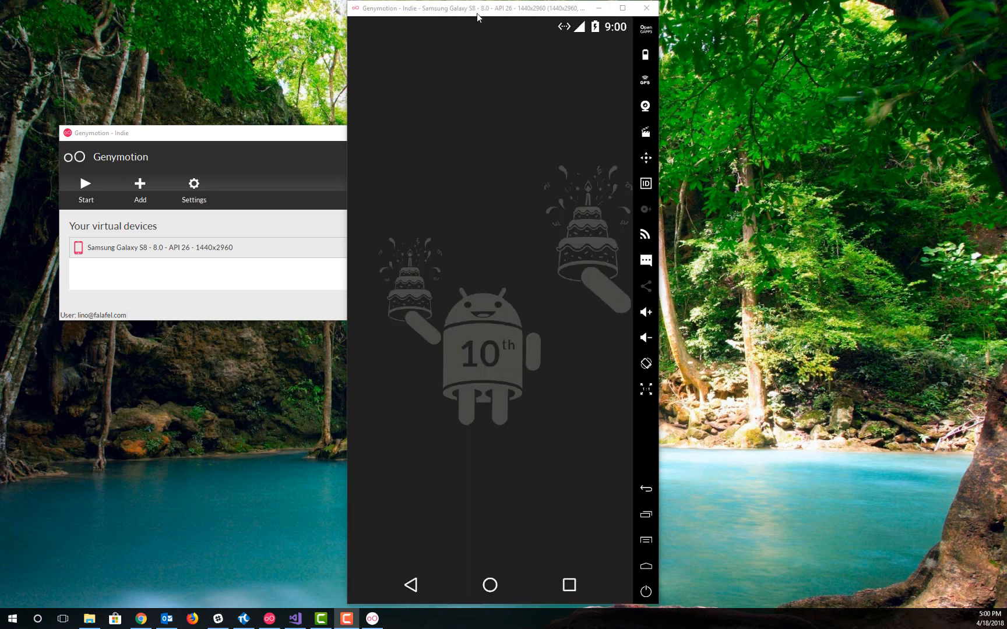
pyautogui.moveTo(475, 12); pyautogui.dragTo(814, 5)
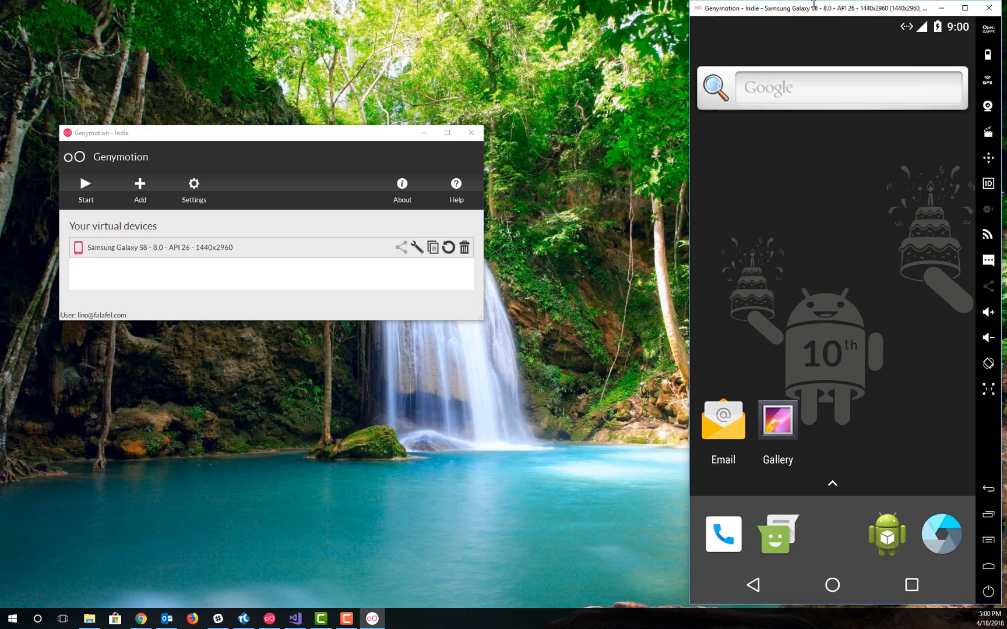
pyautogui.click(424, 133)
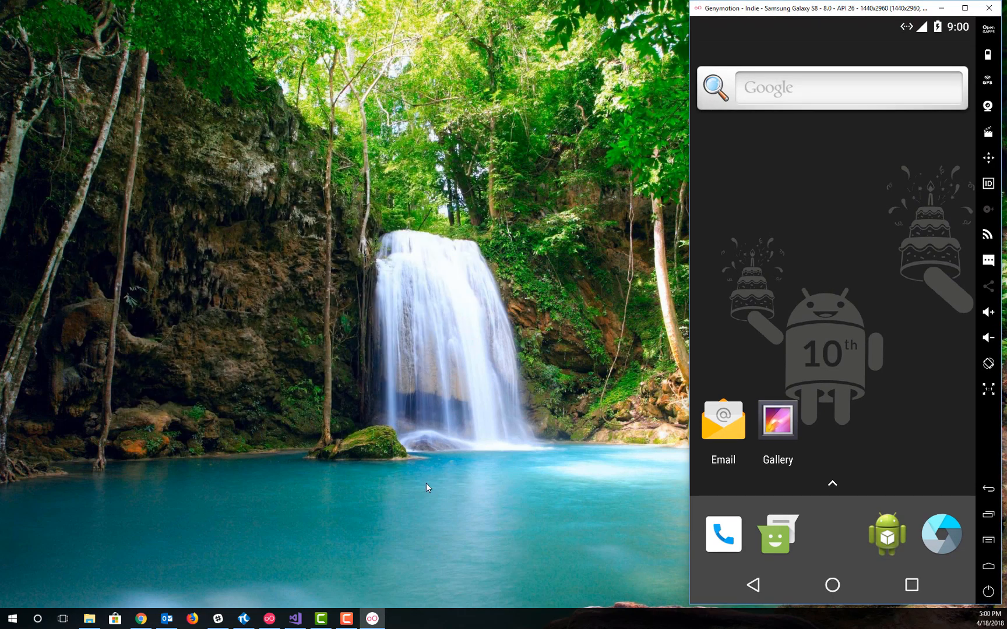
# Switch to TestComplete and create a new project named TestProject29 in the default location.
pyautogui.click(245, 623)
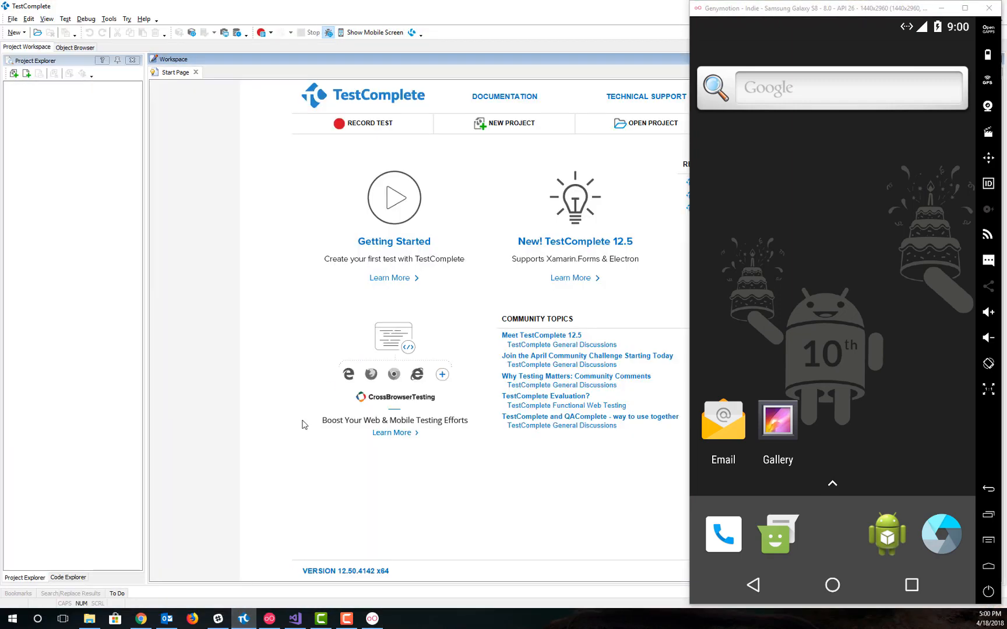
pyautogui.click(16, 33)
pyautogui.click(33, 58)
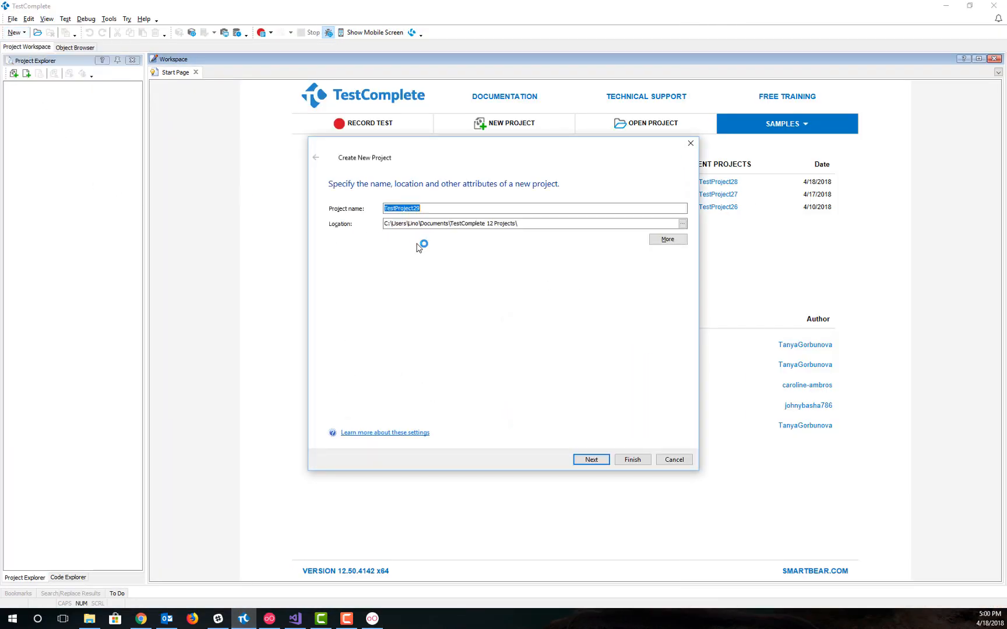
pyautogui.click(633, 459)
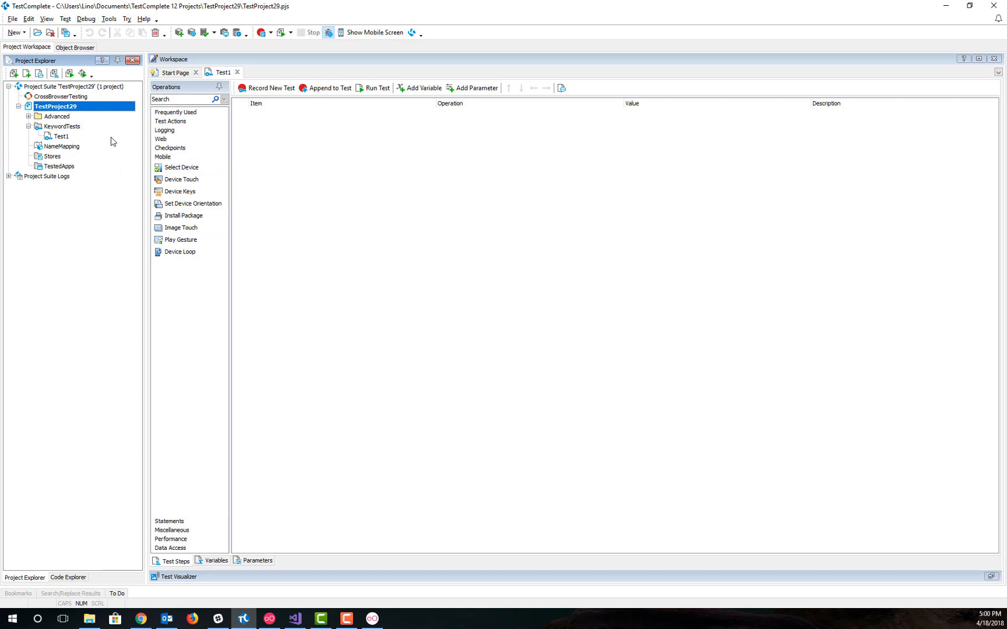
# Refresh the Object Browser, examine the properties of the Samsung Galaxy S8 mobile device and bring up the emulator window.
pyautogui.click(72, 48)
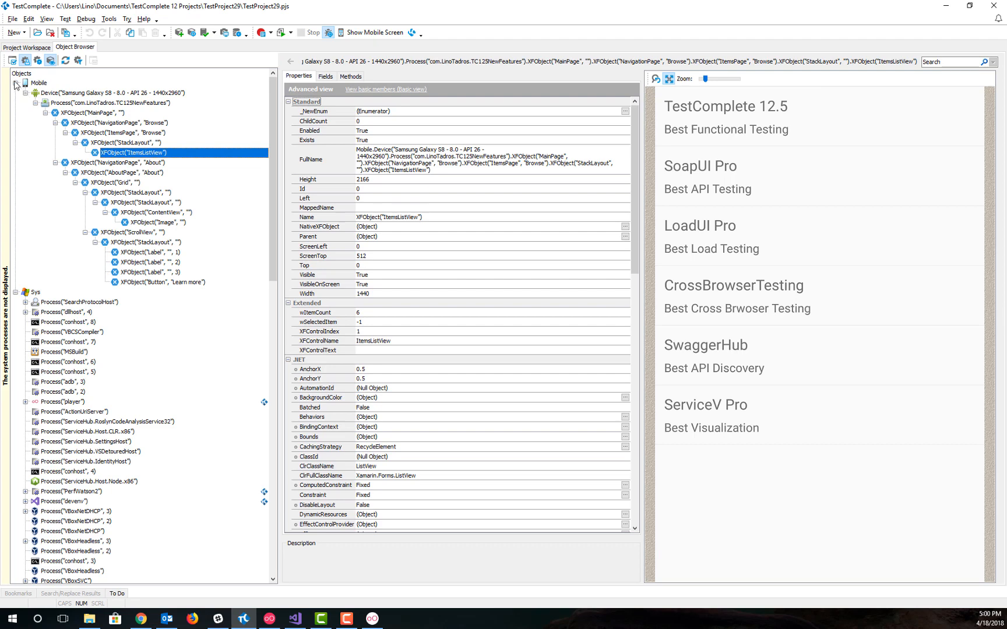
pyautogui.click(67, 60)
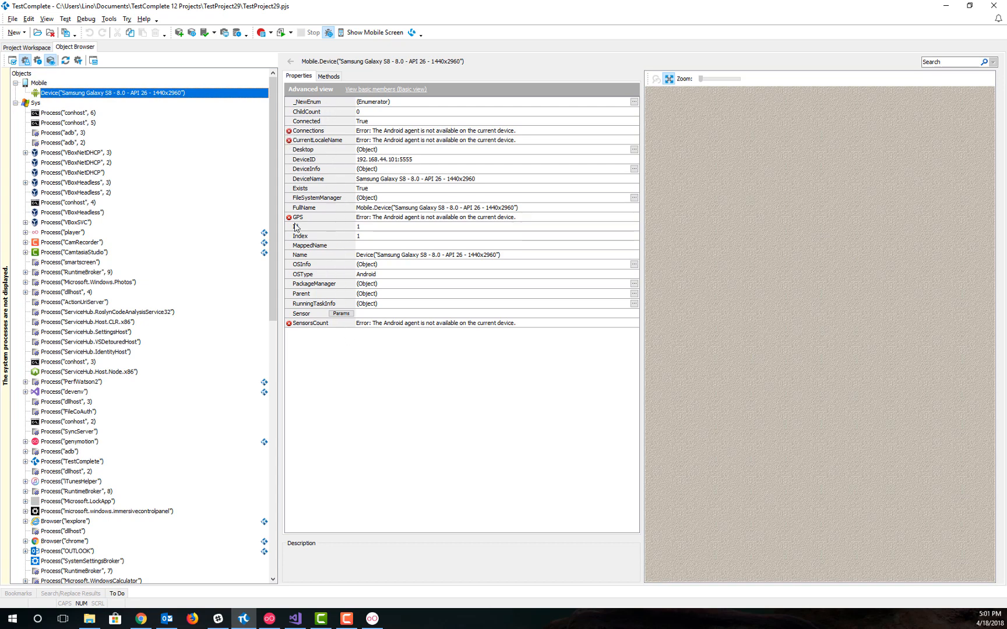
pyautogui.click(372, 620)
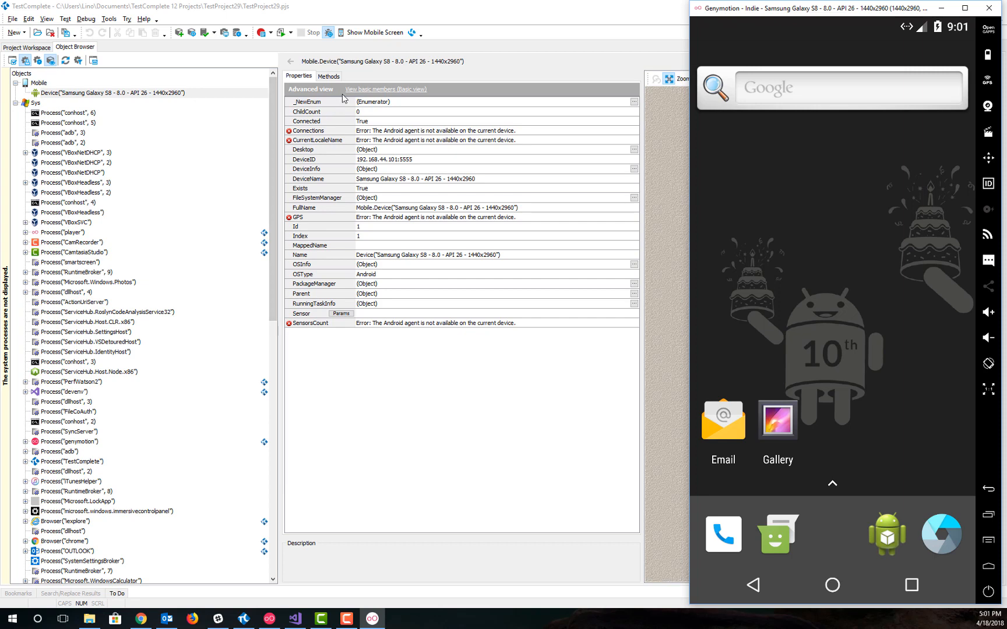
# Show the Mobile Screen and enable the TestComplete Android Agent on the Samsung Galaxy S8 device.
pyautogui.click(375, 33)
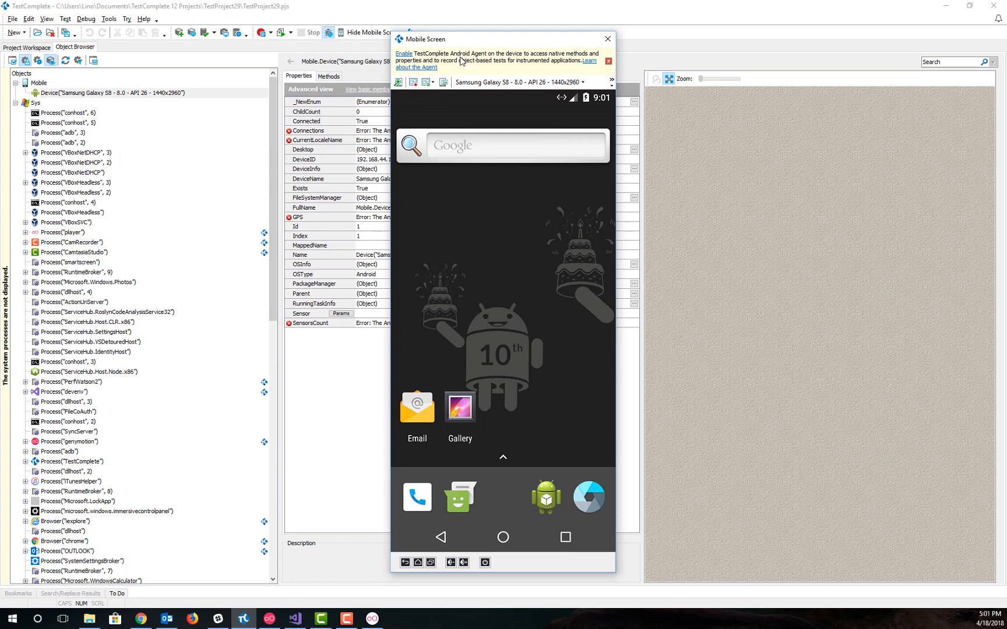
pyautogui.click(404, 58)
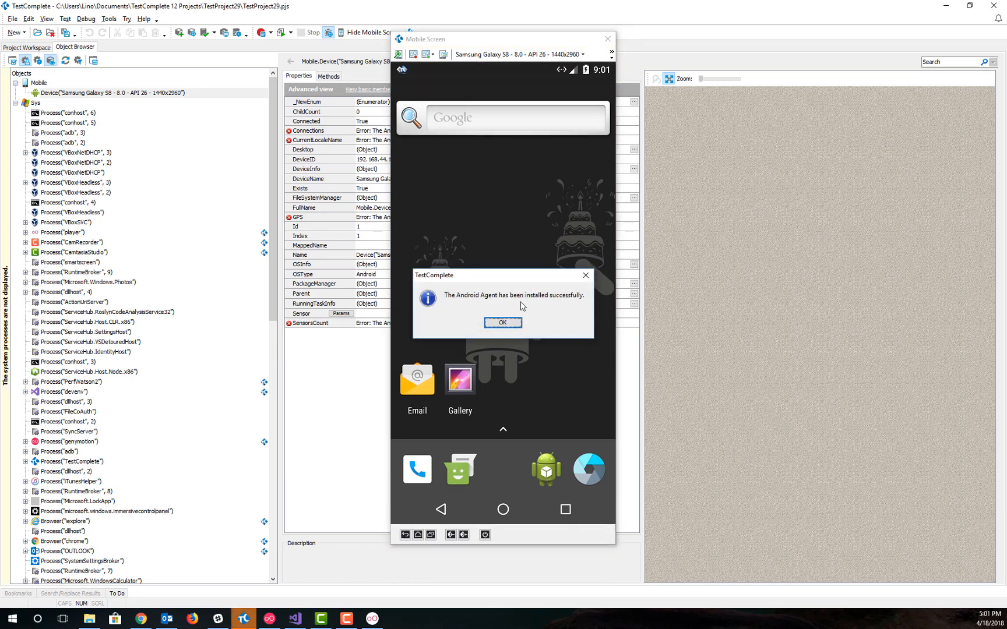
pyautogui.click(502, 324)
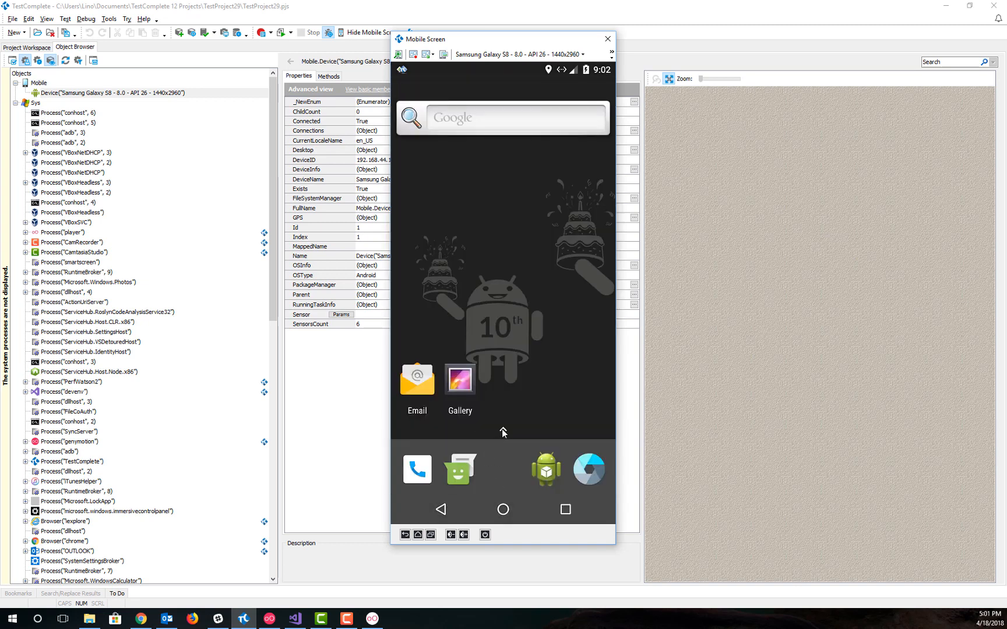
# View the device's installed apps in the Mobile Screen, move that window off the property list and return to the home screen.
pyautogui.click(503, 430)
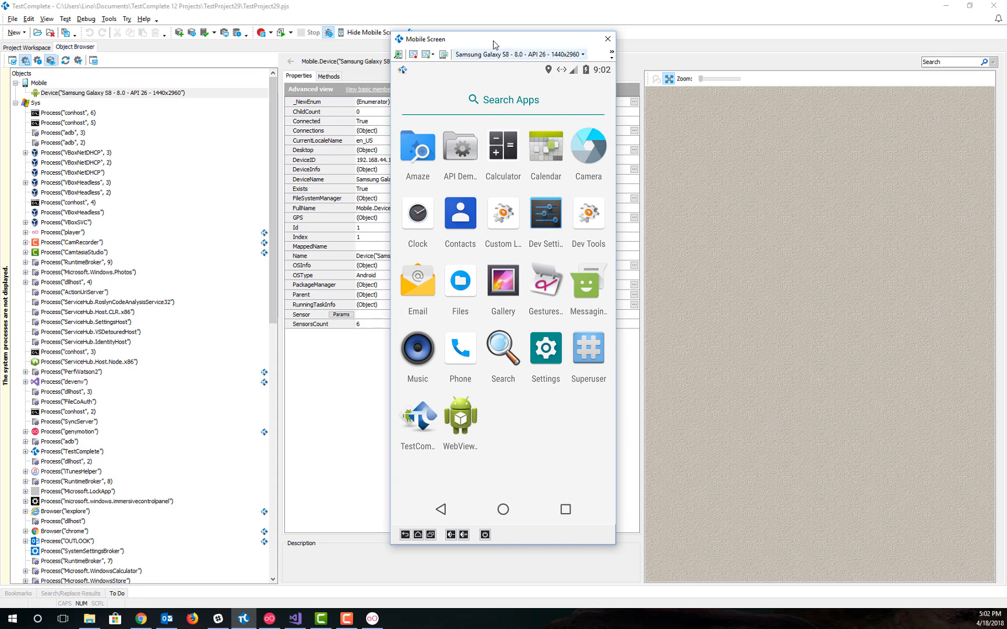
pyautogui.moveTo(493, 45); pyautogui.dragTo(862, 62)
pyautogui.click(878, 527)
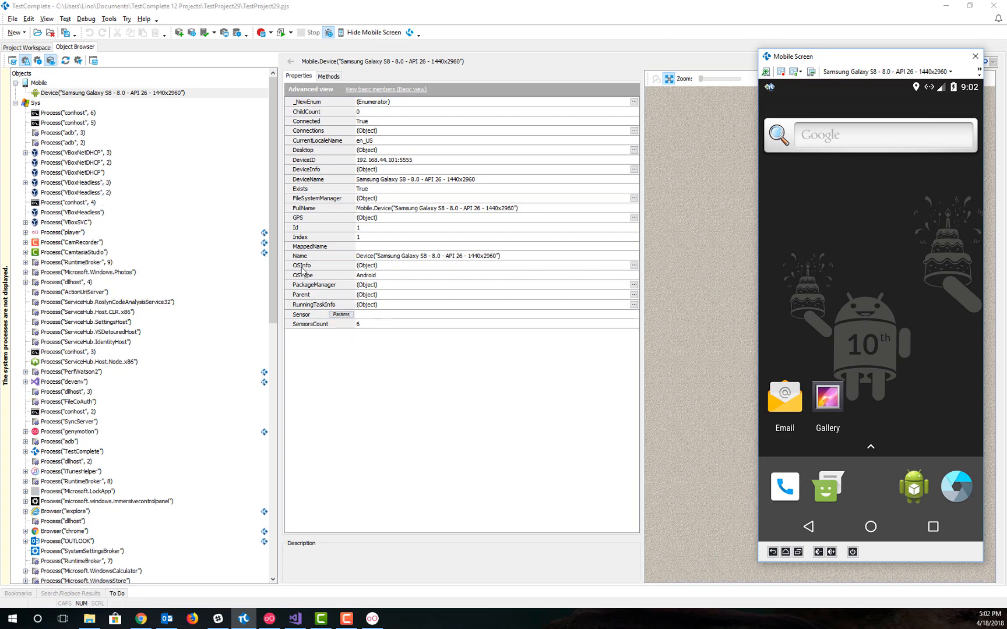
# Examine the details of the device's OSInfo property and return to the device's property list.
pyautogui.click(634, 265)
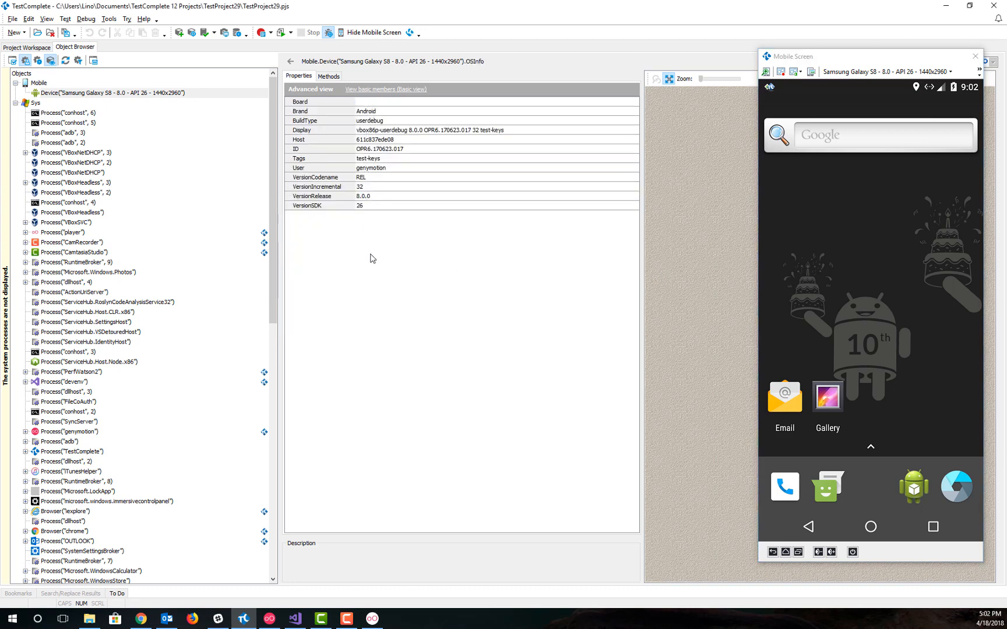
pyautogui.click(291, 61)
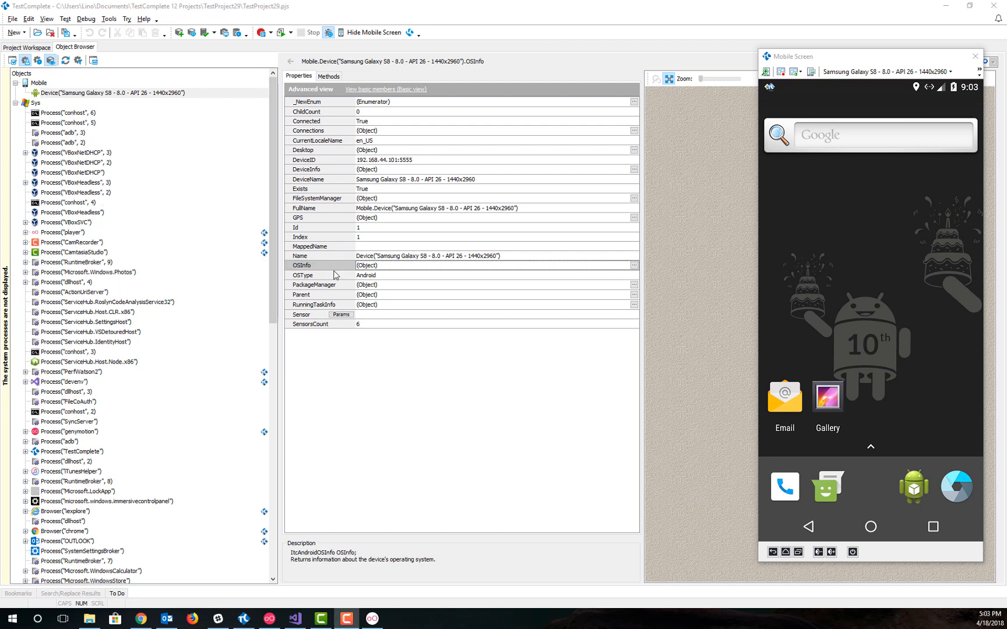
# Switch to Visual Studio and select TC125NewFeatures.Android as the startup project.
pyautogui.click(946, 9)
pyautogui.click(295, 619)
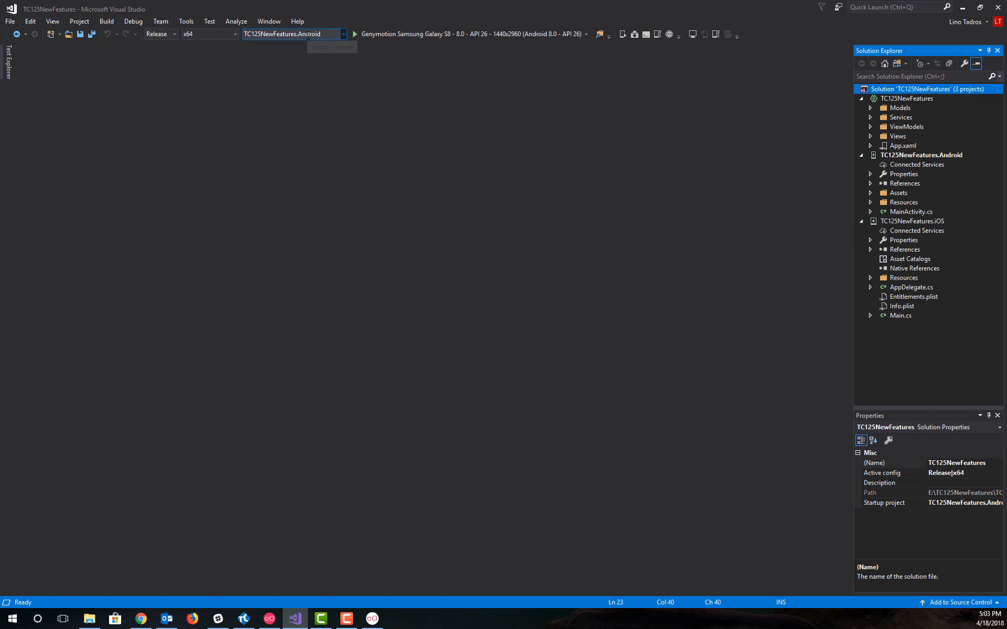
pyautogui.click(344, 36)
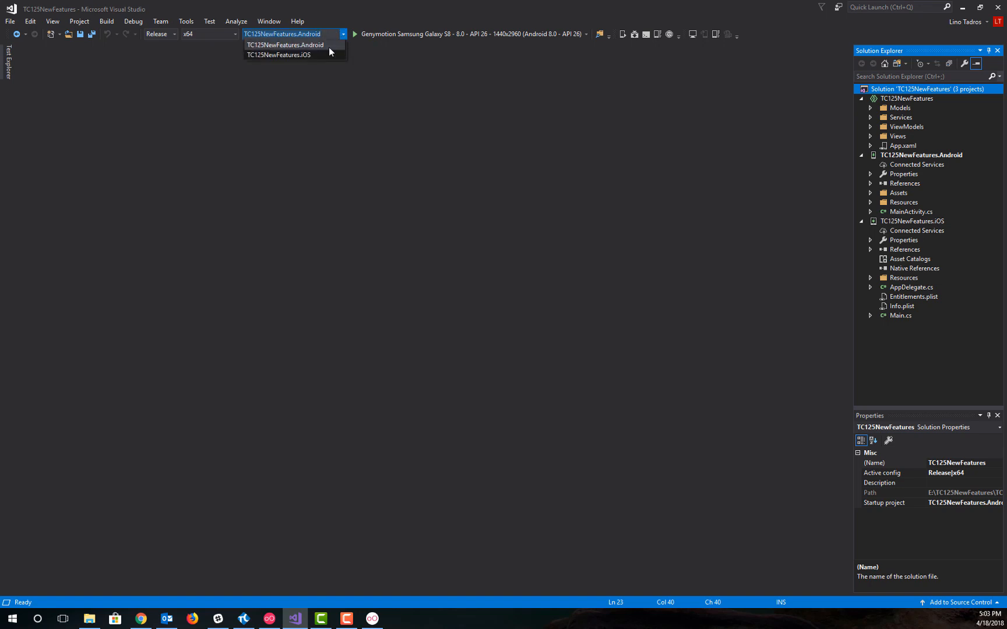
pyautogui.click(326, 46)
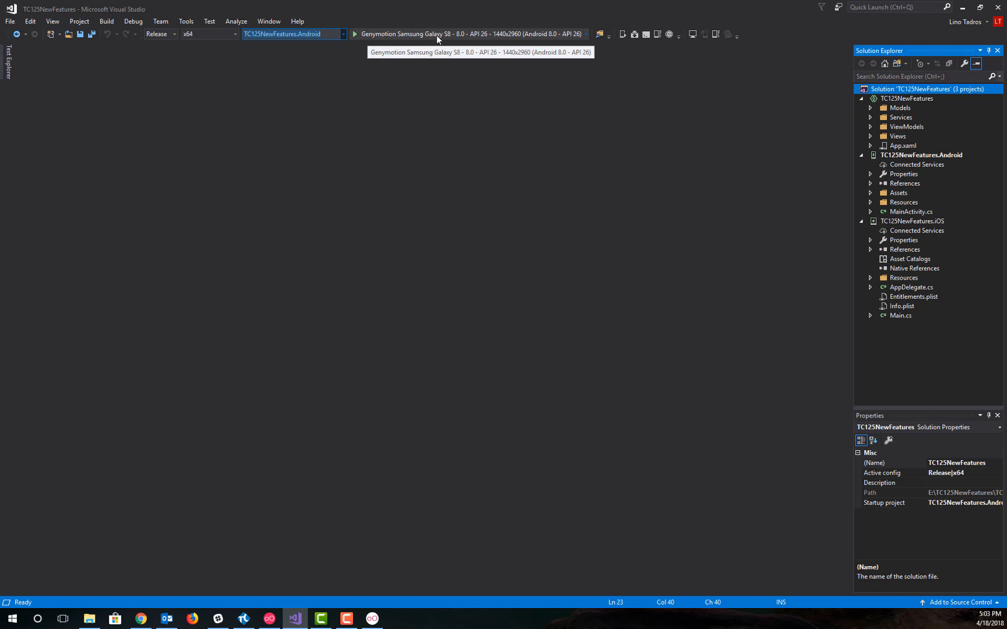
# Review the available target devices and run the Android app on the Genymotion Samsung Galaxy S8 emulator.
pyautogui.click(588, 34)
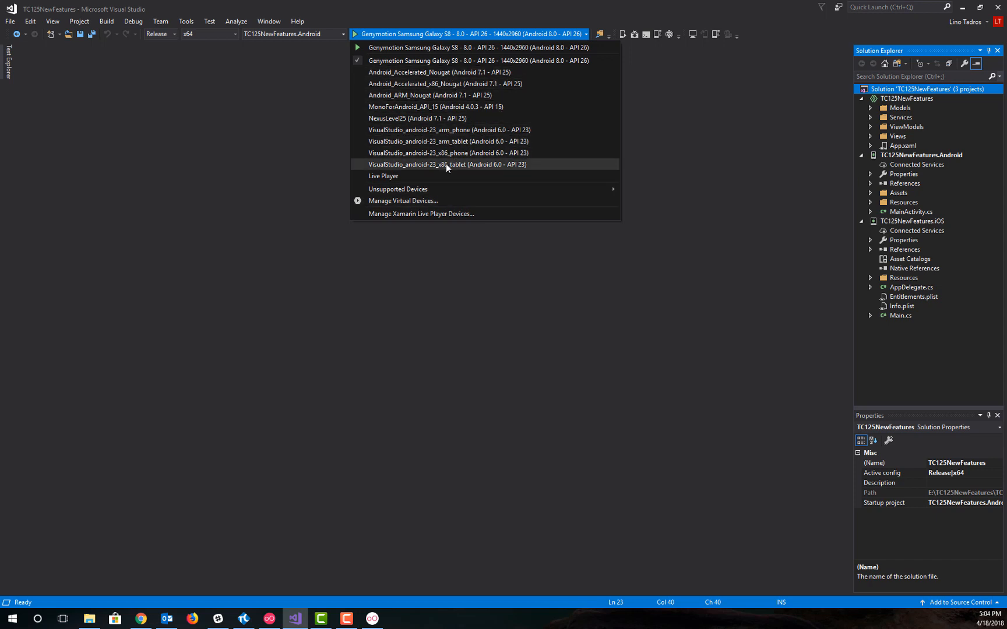
pyautogui.moveTo(407, 187)
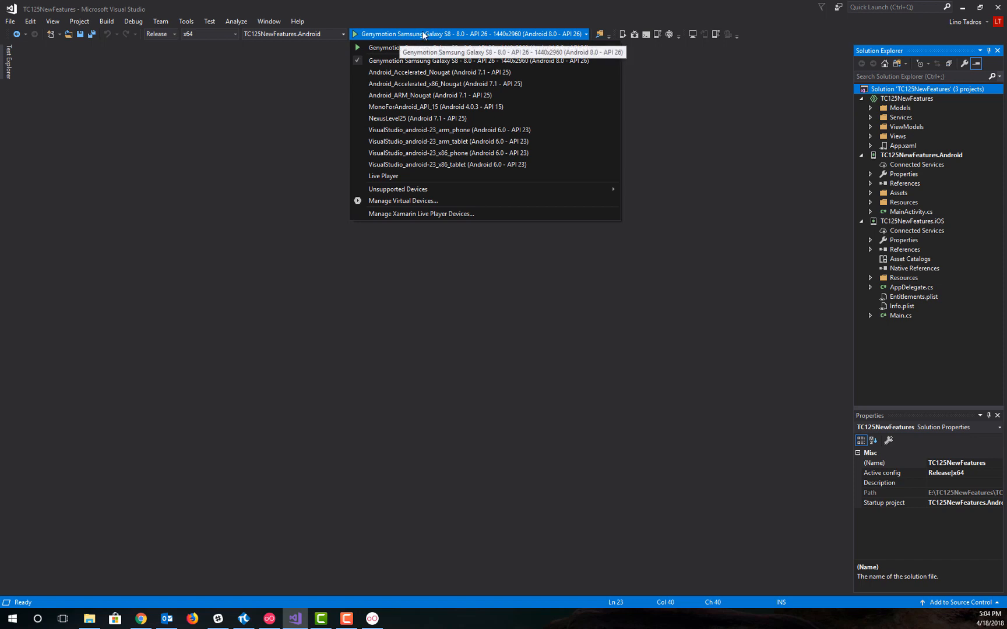
pyautogui.click(370, 35)
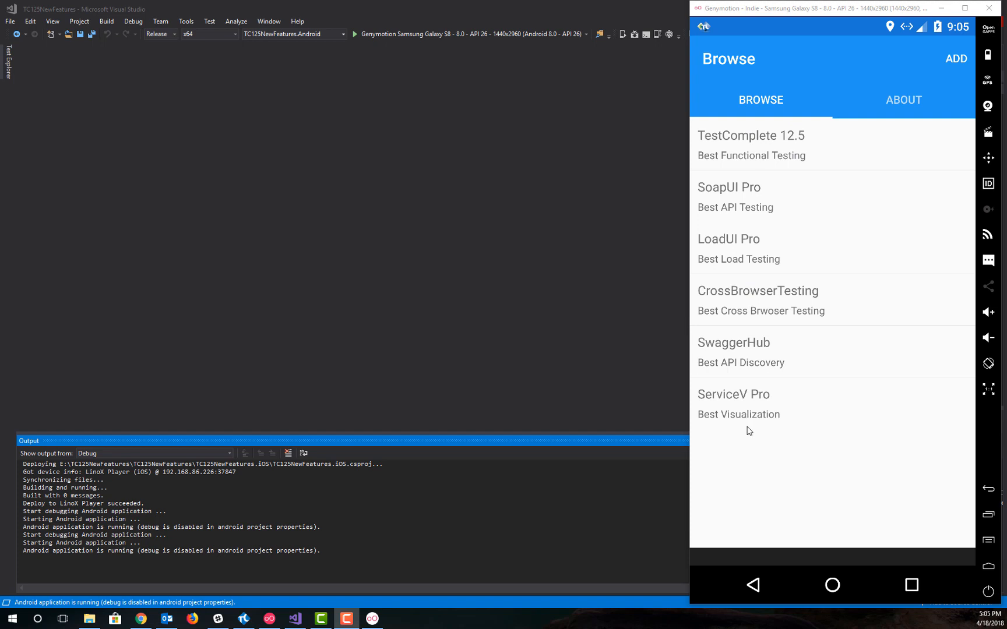
# Explore the running app's About and Browse pages, view the TestComplete 12.5 item's details and return to the list.
pyautogui.click(902, 97)
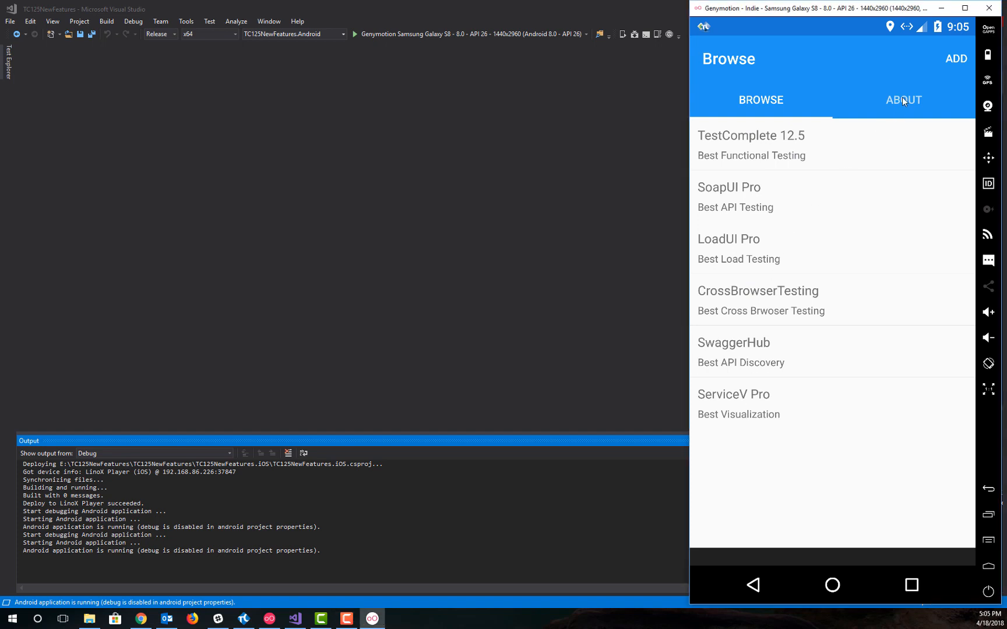
pyautogui.click(902, 97)
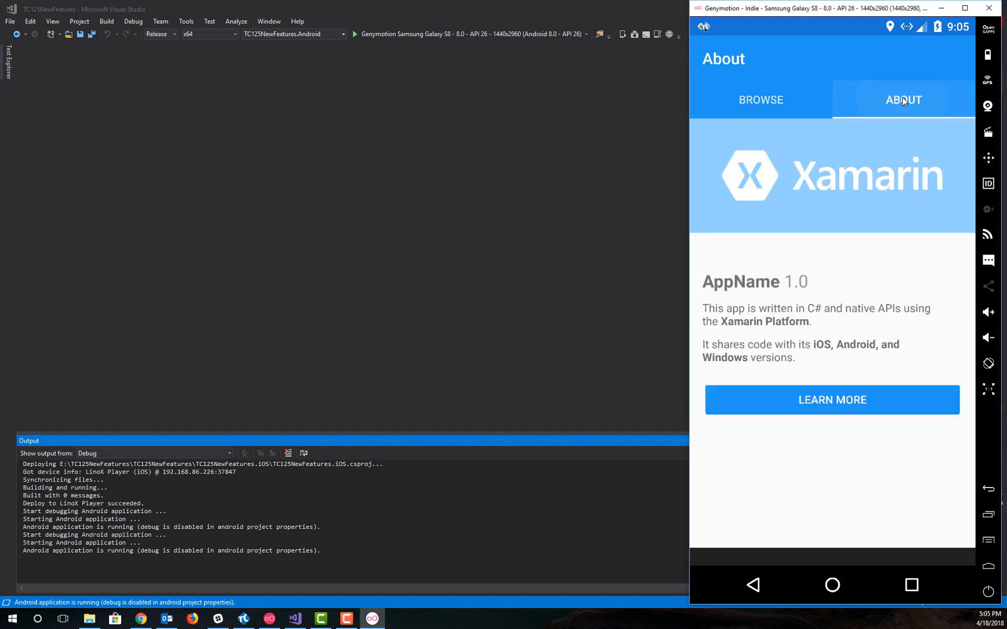
pyautogui.click(759, 103)
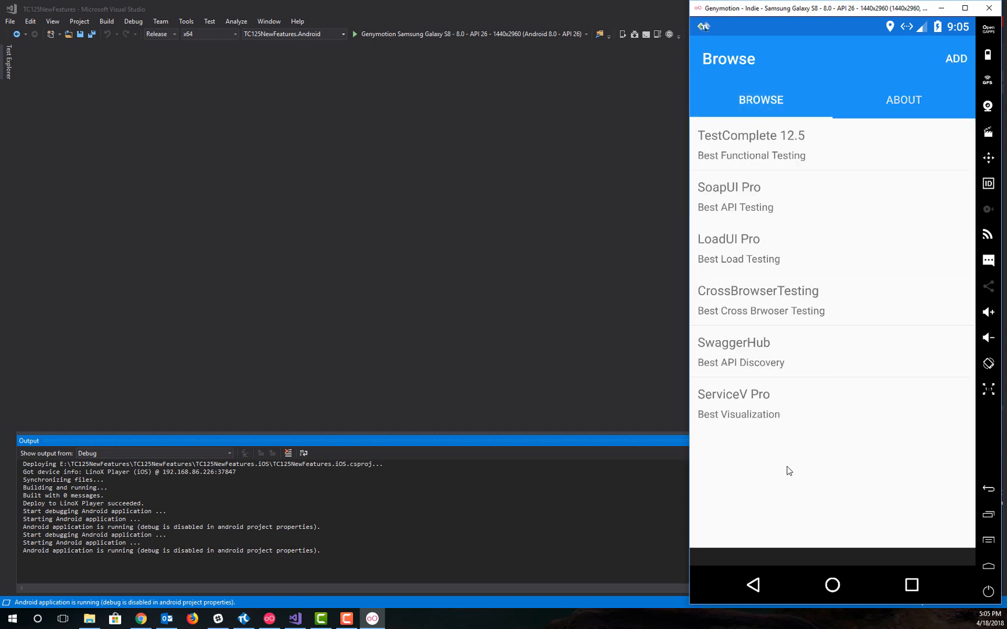
pyautogui.click(756, 139)
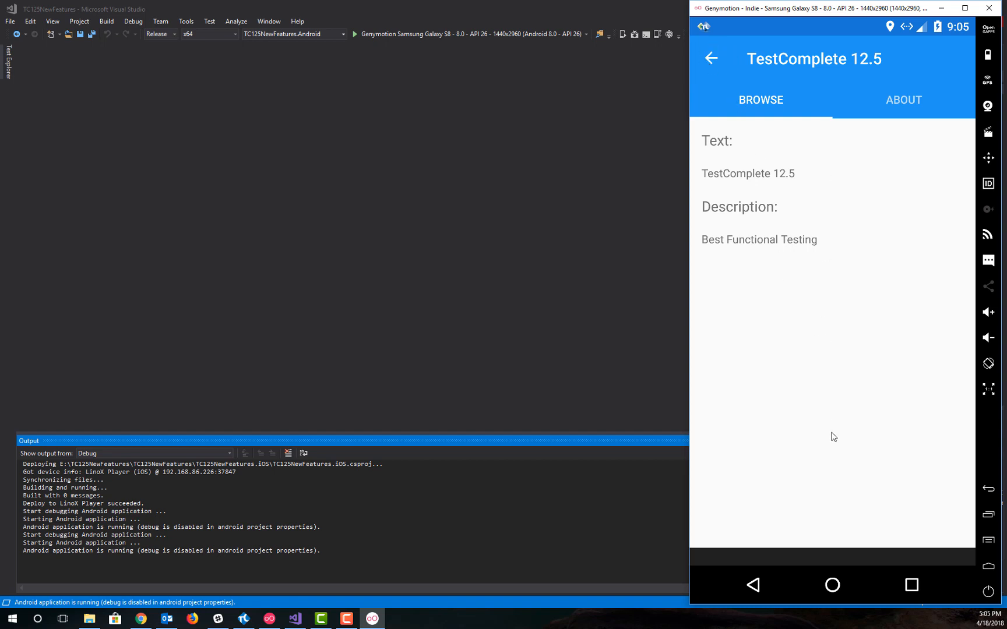
pyautogui.click(717, 57)
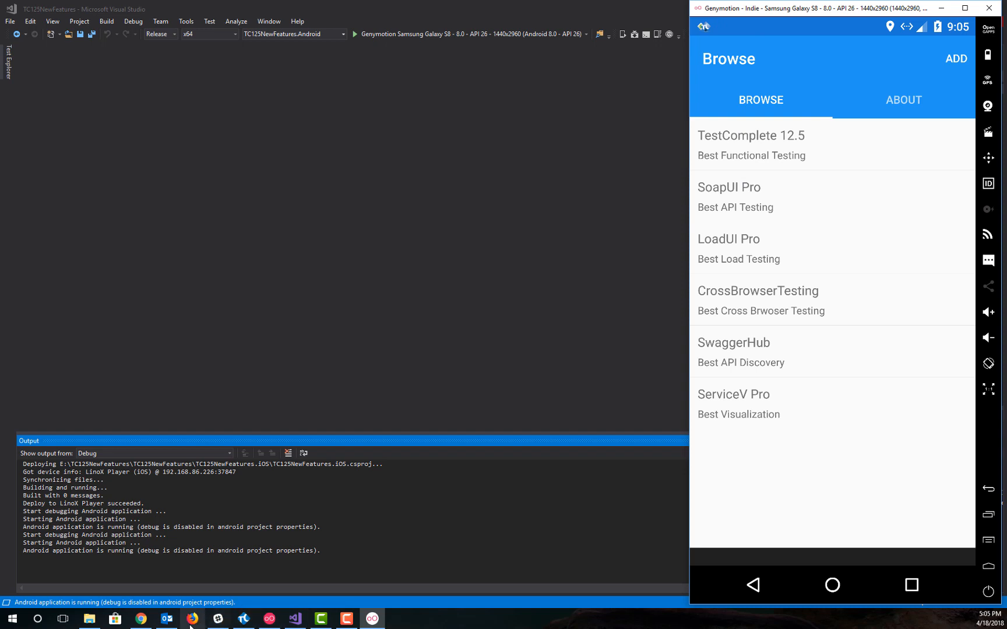
# Switch back to TestComplete, minimizing the emulator and Visual Studio windows.
pyautogui.click(243, 618)
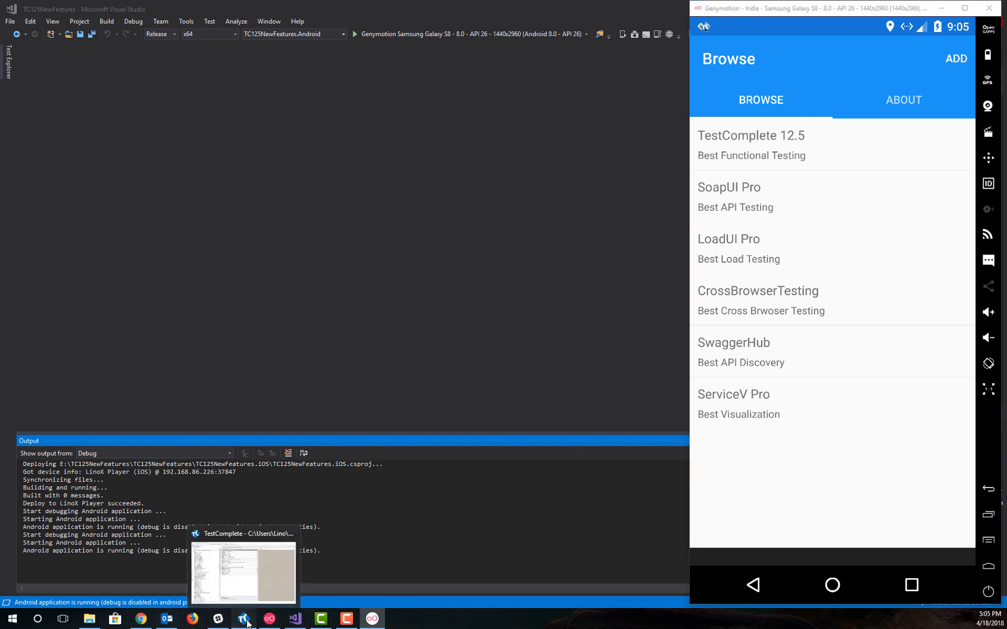
pyautogui.click(941, 10)
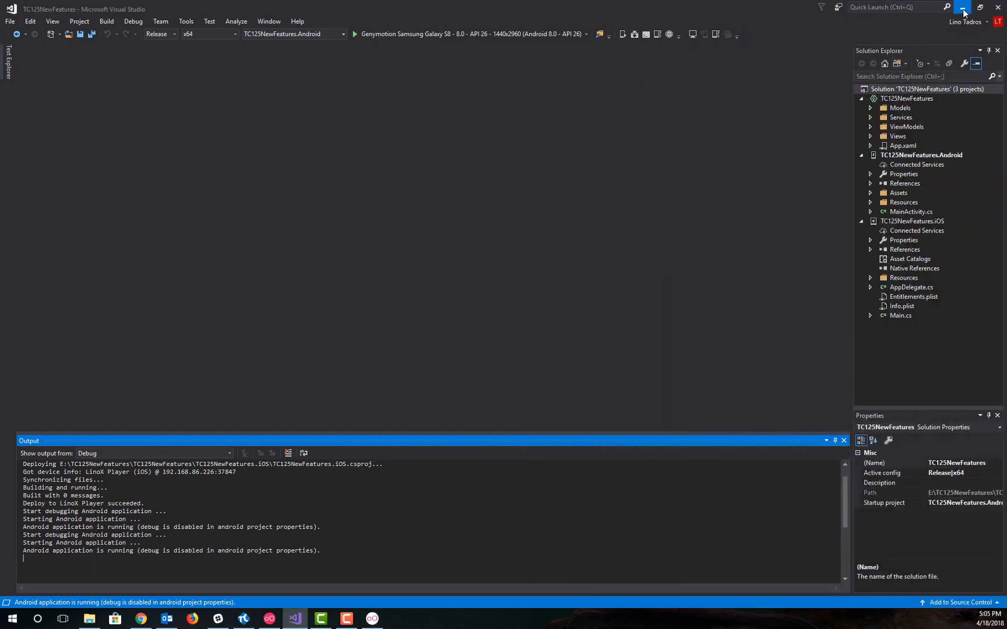
pyautogui.click(963, 8)
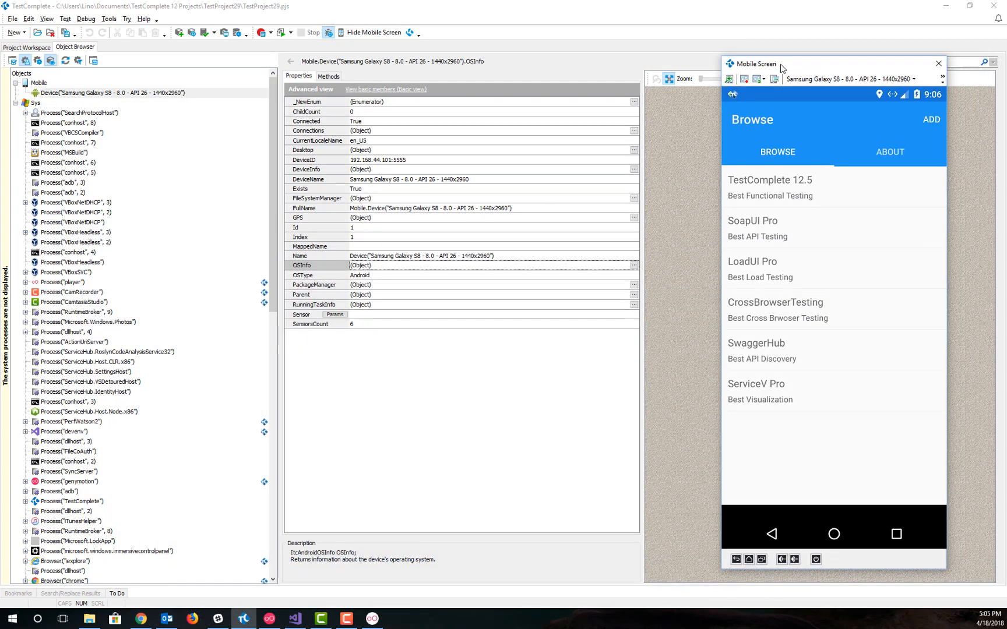
# Reposition the Mobile Screen window, open the TestComplete 12.5 item in the mirrored app and go back to the Browse list.
pyautogui.moveTo(781, 68); pyautogui.dragTo(675, 61)
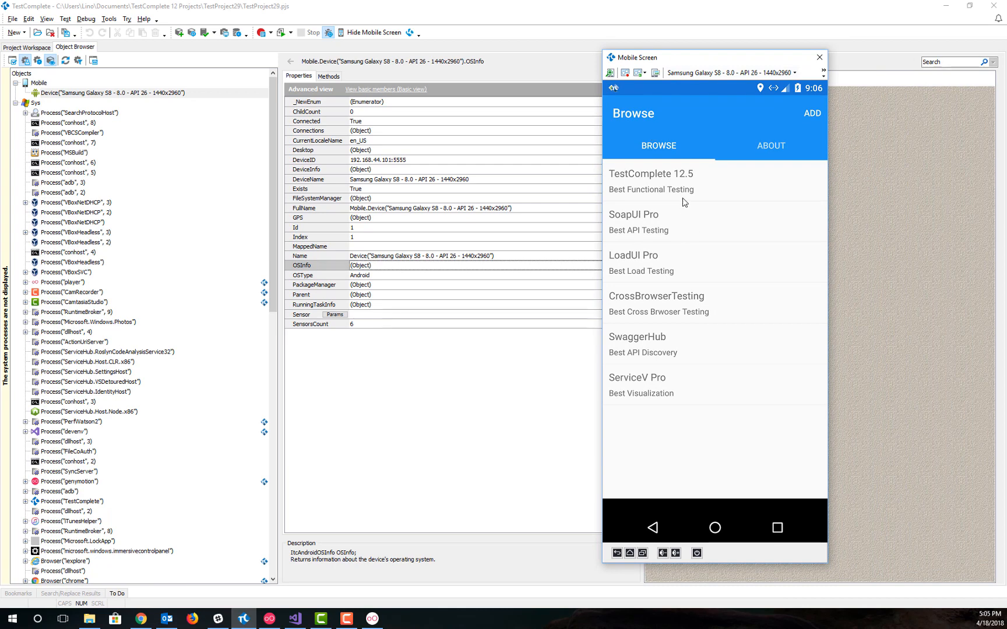
pyautogui.click(661, 177)
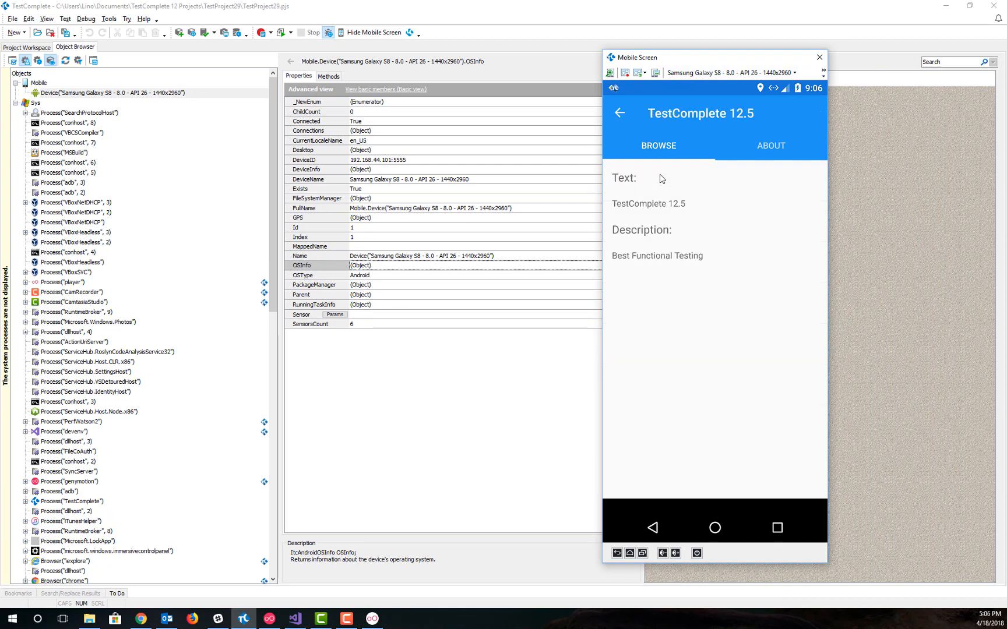
pyautogui.click(619, 113)
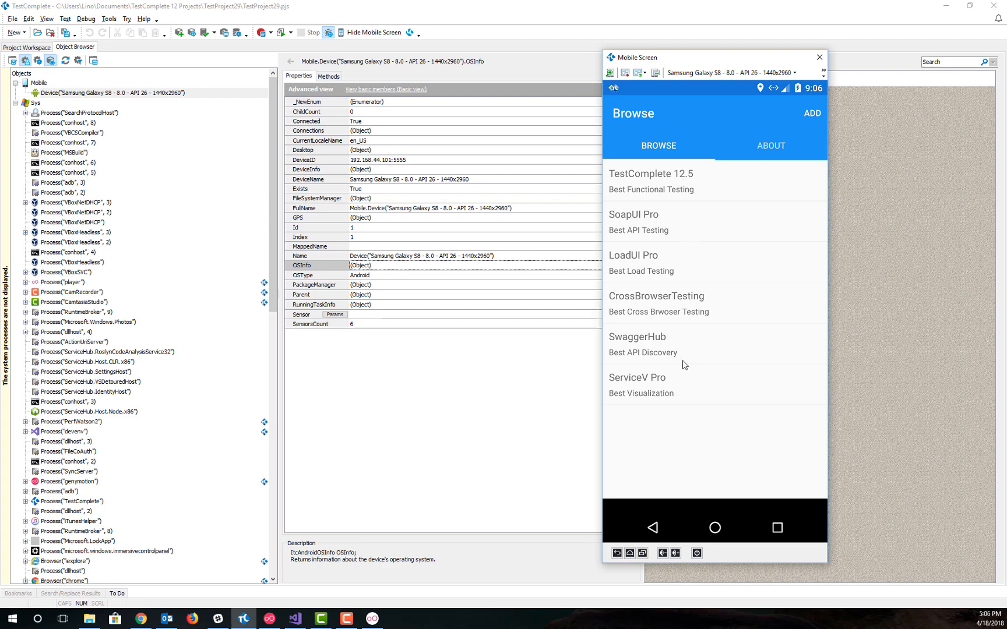
# Record a keyword test that opens the TestComplete 12.5 item and returns to Browse, storing its images in a new ImageRepository.
pyautogui.click(271, 33)
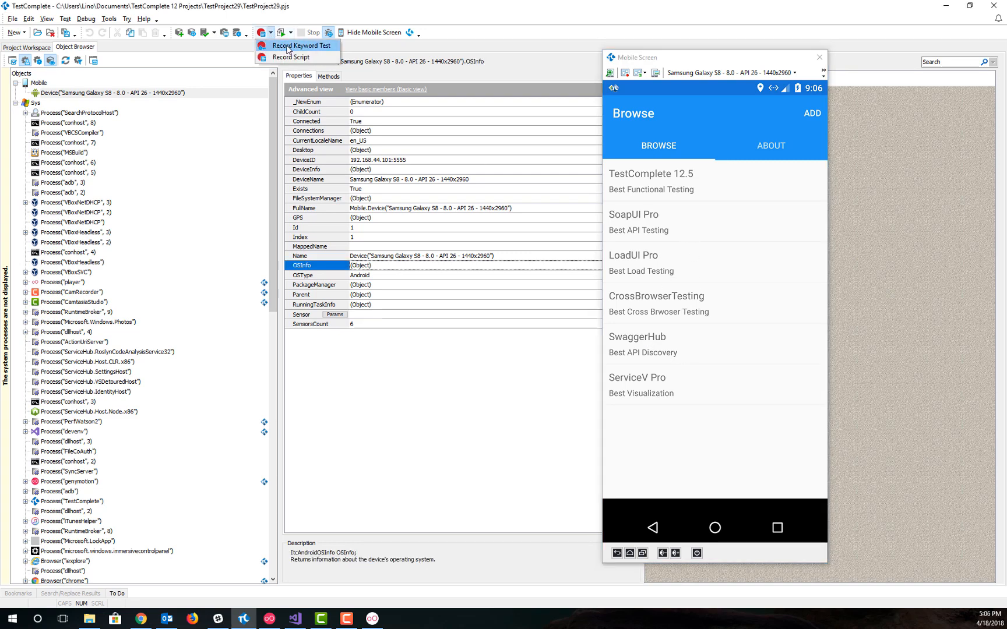
pyautogui.click(287, 46)
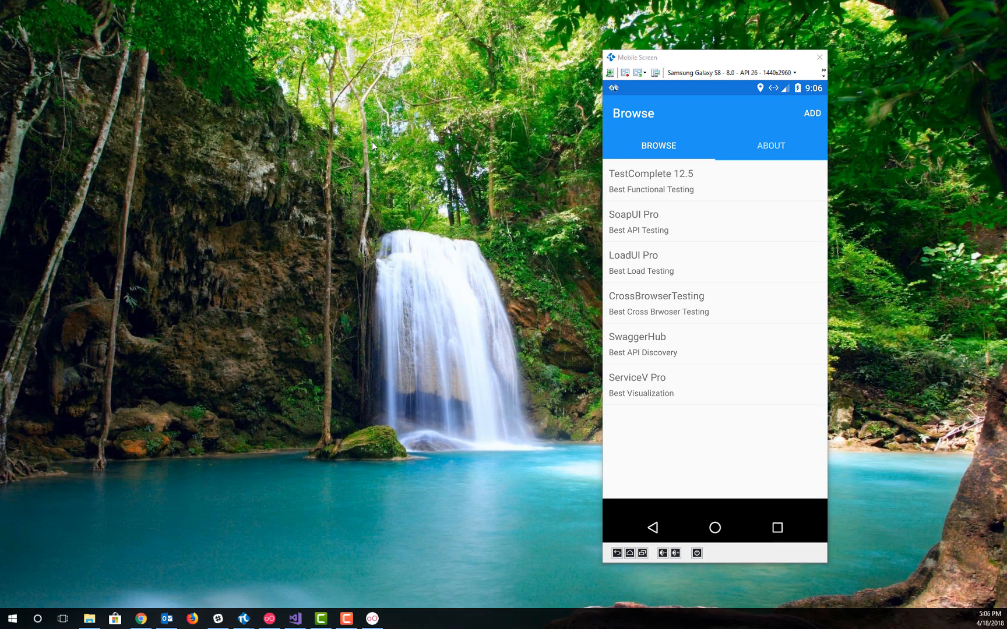
pyautogui.click(669, 176)
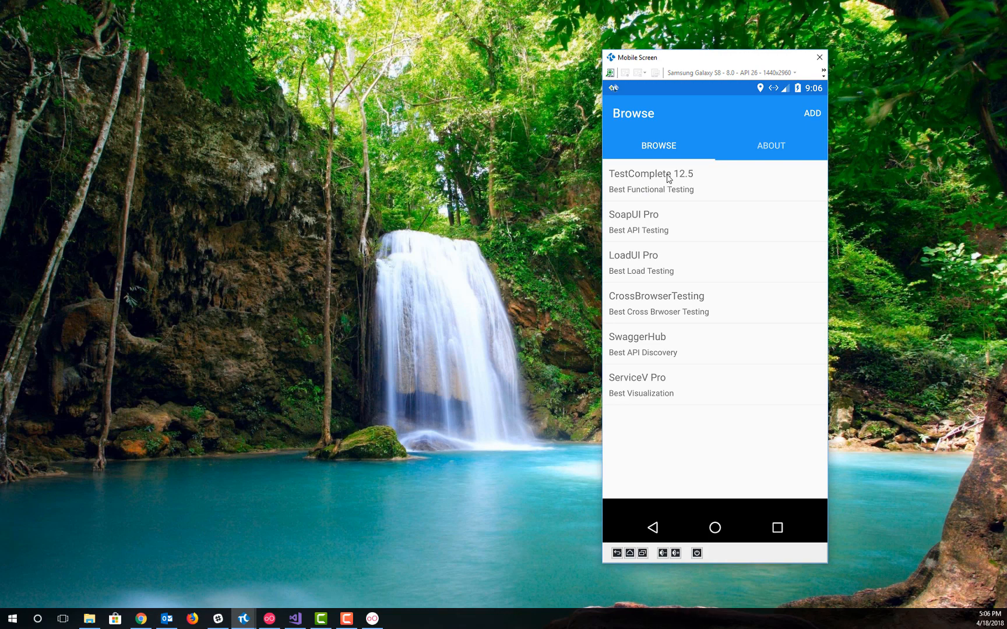
pyautogui.click(668, 178)
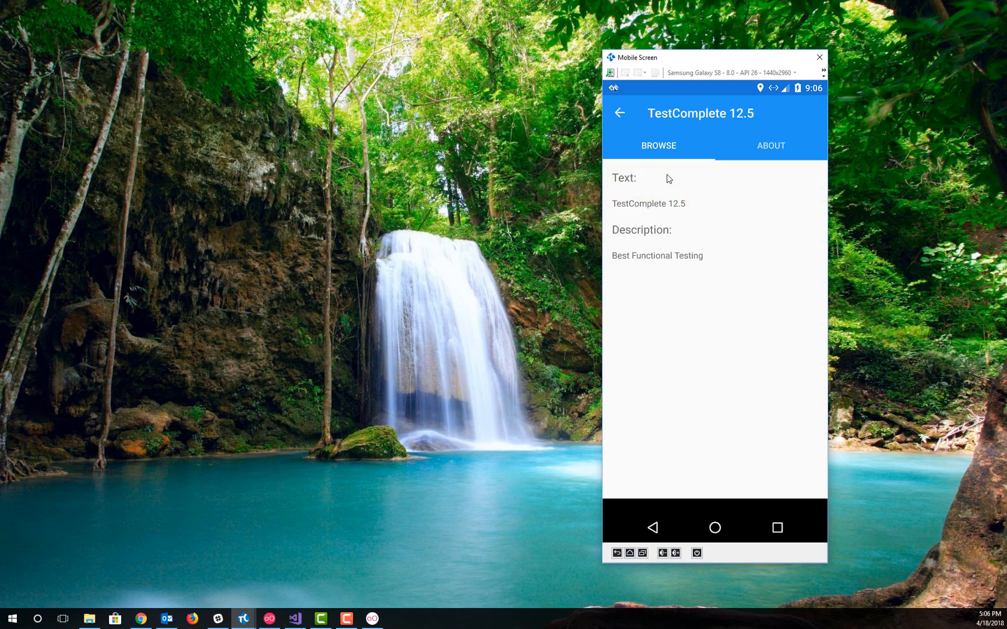
pyautogui.click(620, 113)
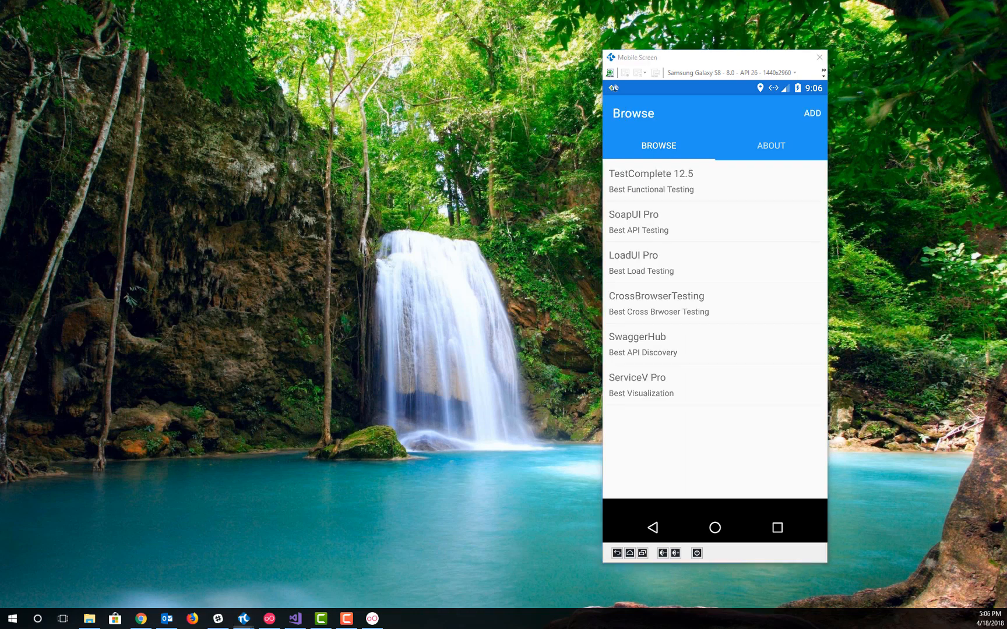
pyautogui.click(244, 619)
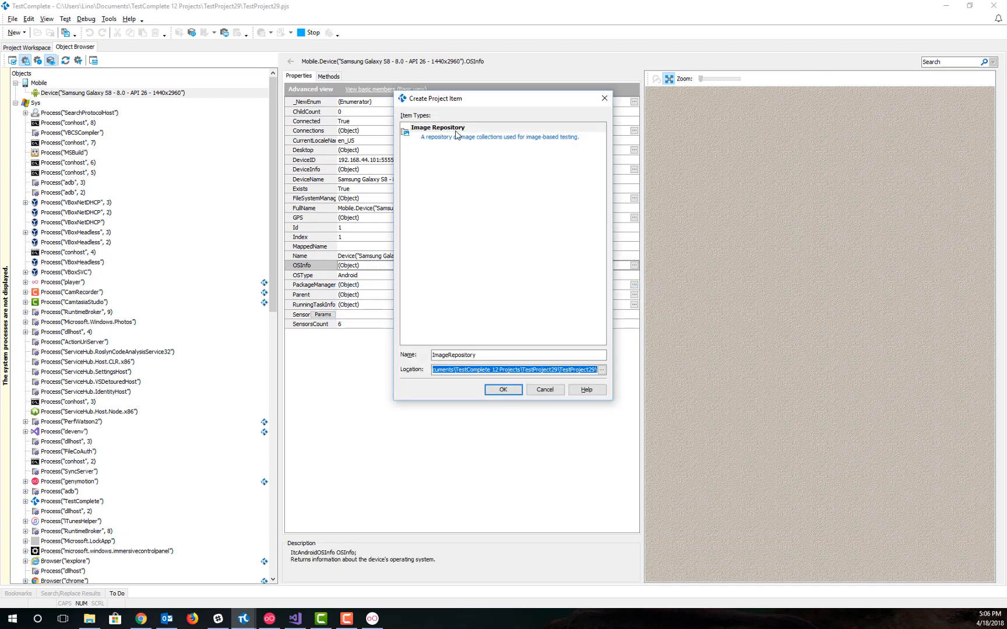
pyautogui.click(505, 391)
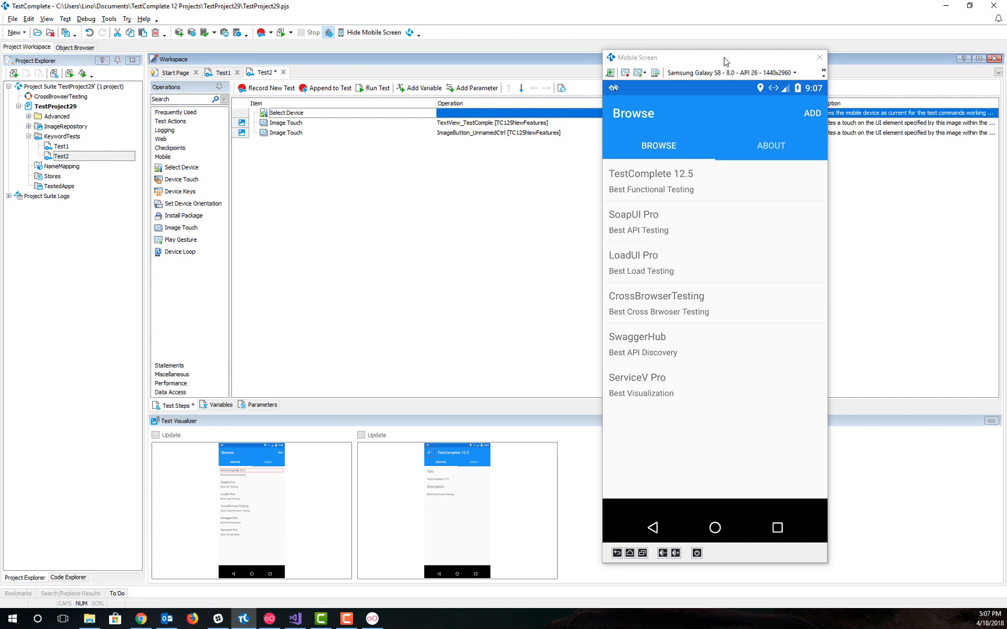
# Move the Mobile Screen window off the recorded test steps, minimize TestComplete and switch to Visual Studio.
pyautogui.moveTo(726, 61); pyautogui.dragTo(835, 240)
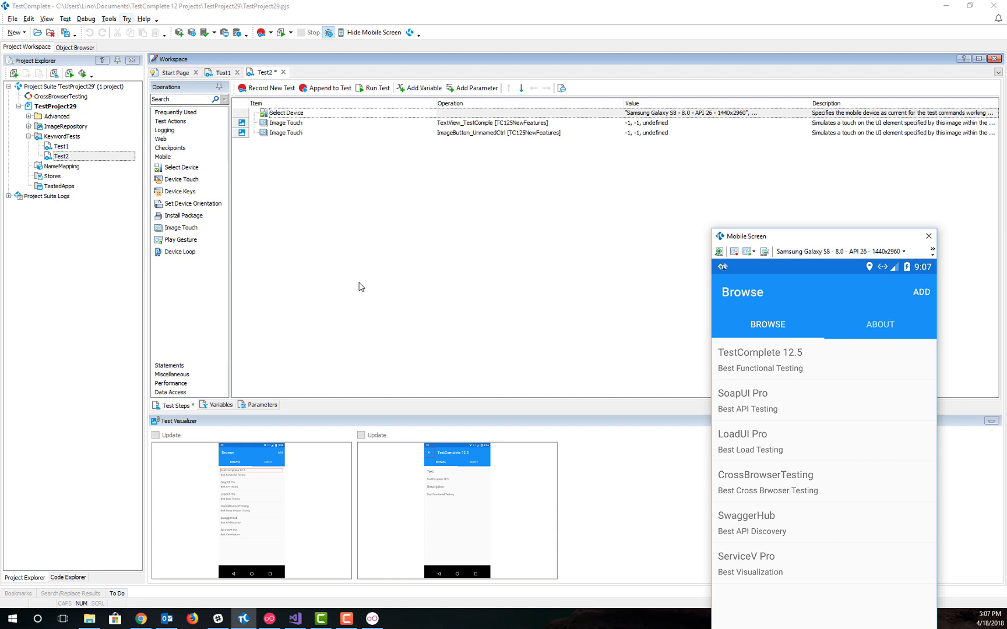
pyautogui.moveTo(810, 239); pyautogui.dragTo(809, 74)
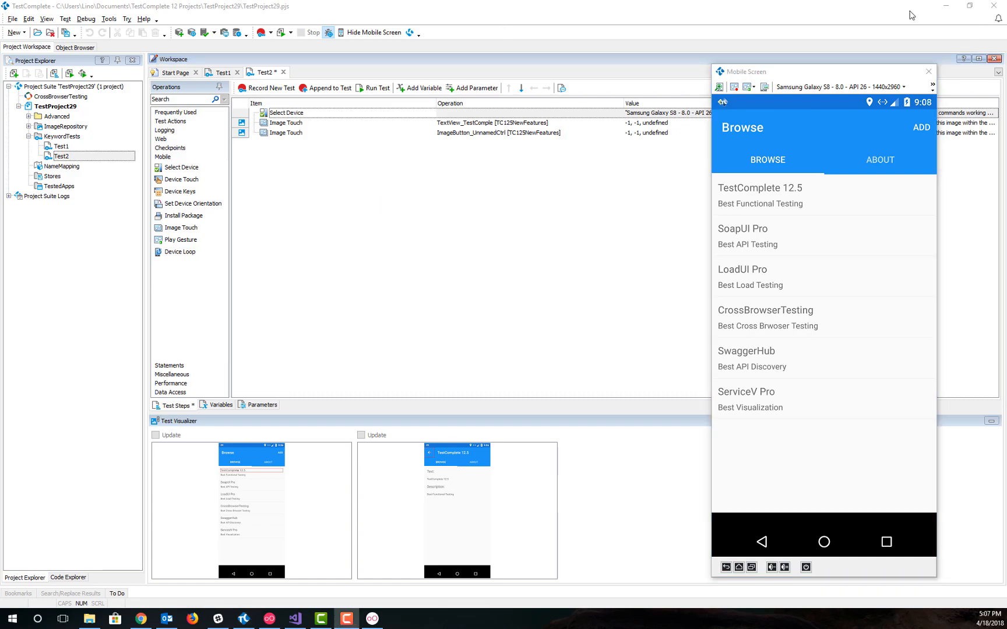
pyautogui.click(950, 6)
pyautogui.click(949, 7)
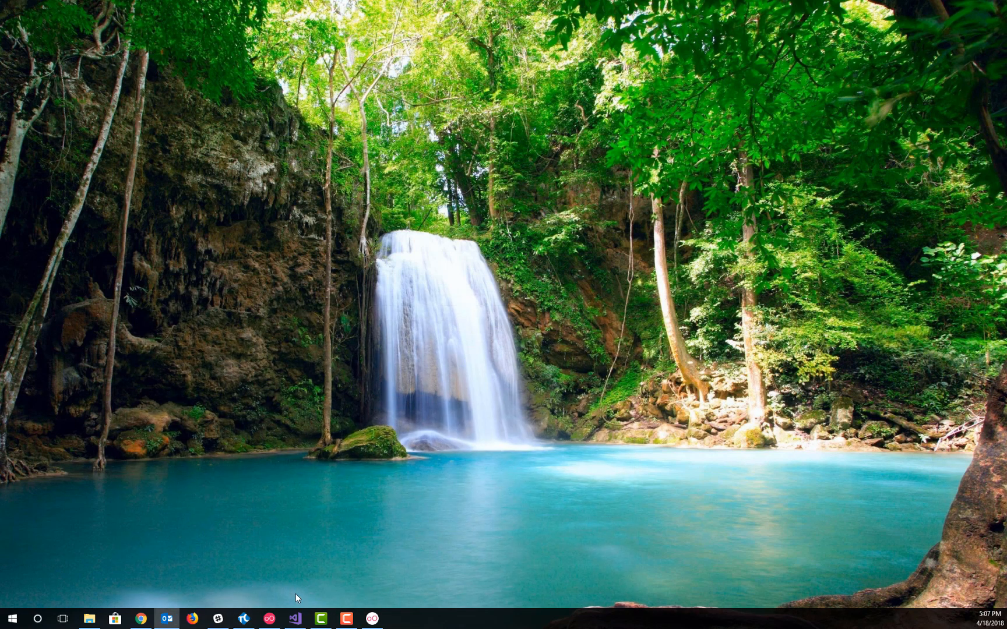
pyautogui.click(295, 619)
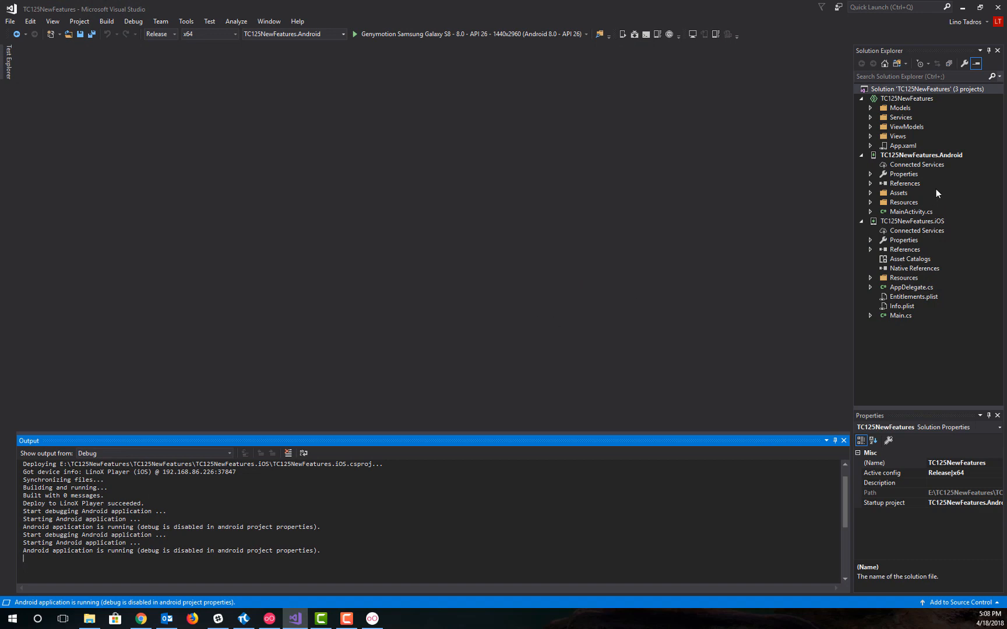
# Browse to TestComplete 12's Bin\Extensions\Xamarin.Forms\Android folder and select PatchServices.dll and SmartBear.XFAgent.Android.dll as references for the TC125NewFeatures.Android project.
pyautogui.click(897, 154)
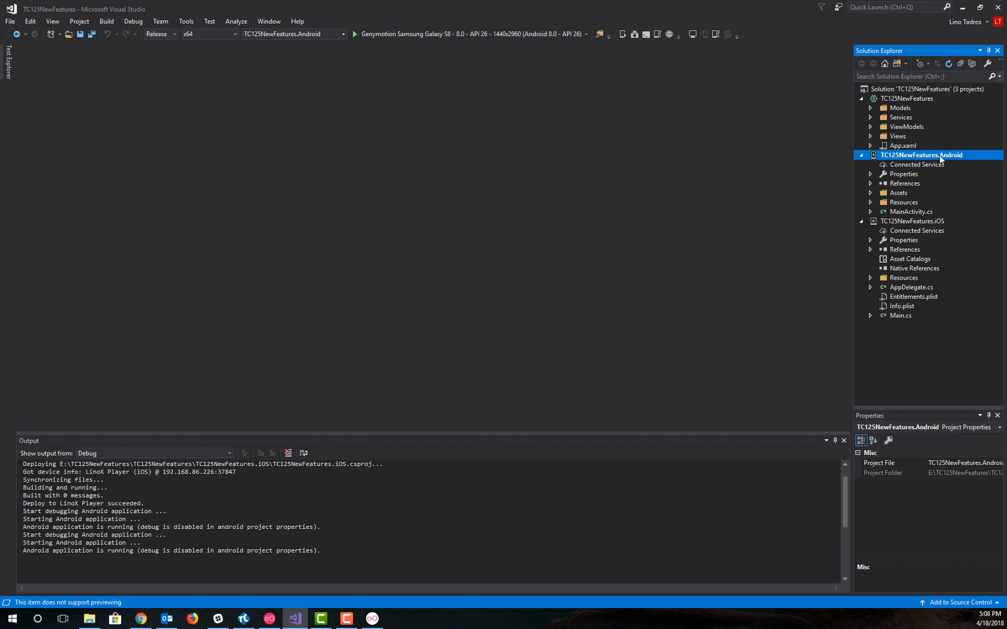
pyautogui.click(870, 184)
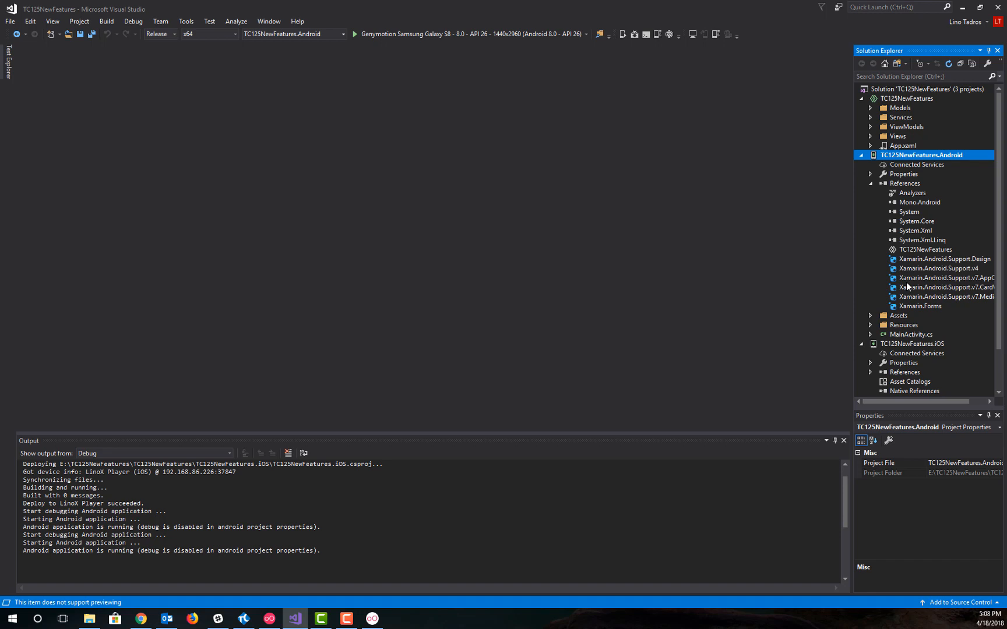
pyautogui.rightClick(903, 184)
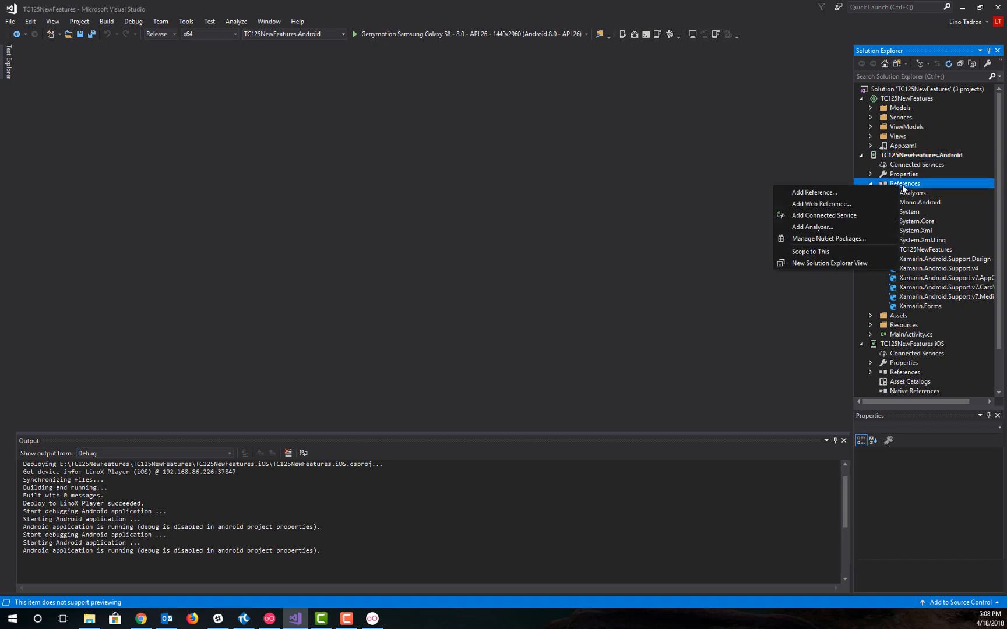
pyautogui.click(815, 192)
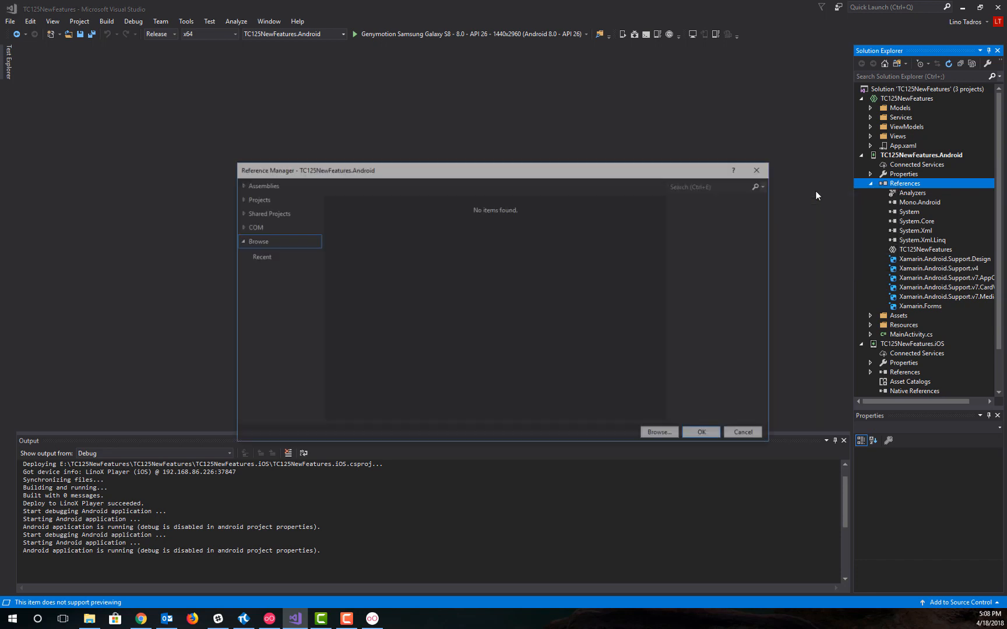
pyautogui.click(661, 434)
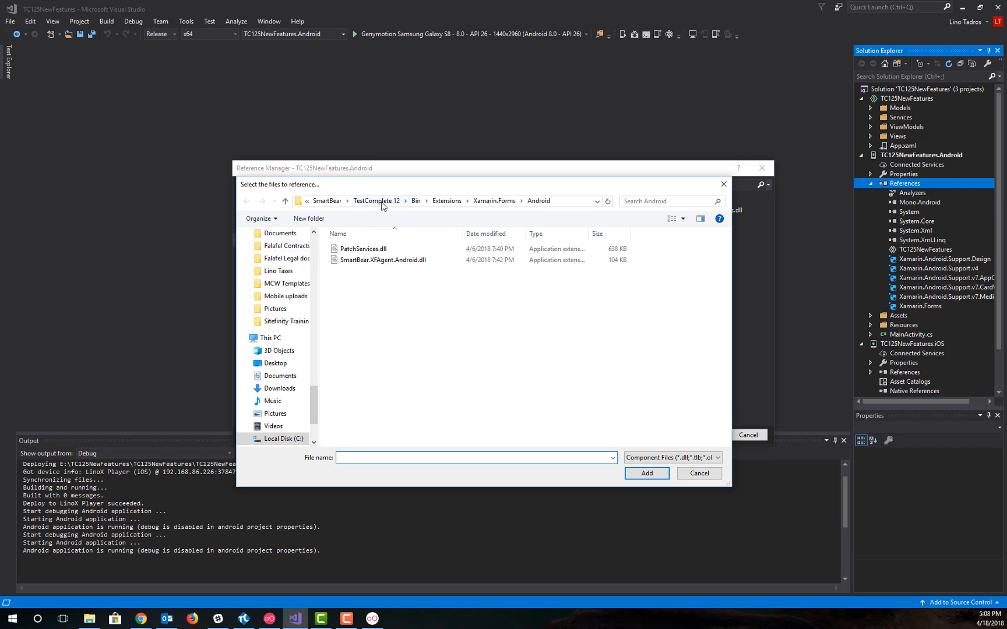
pyautogui.click(493, 201)
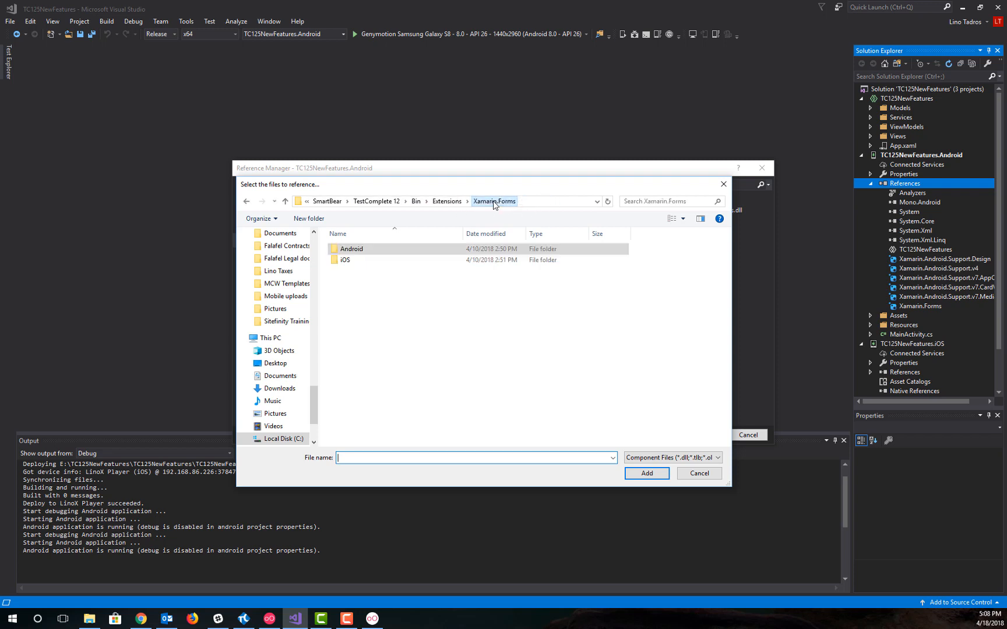
pyautogui.doubleClick(360, 251)
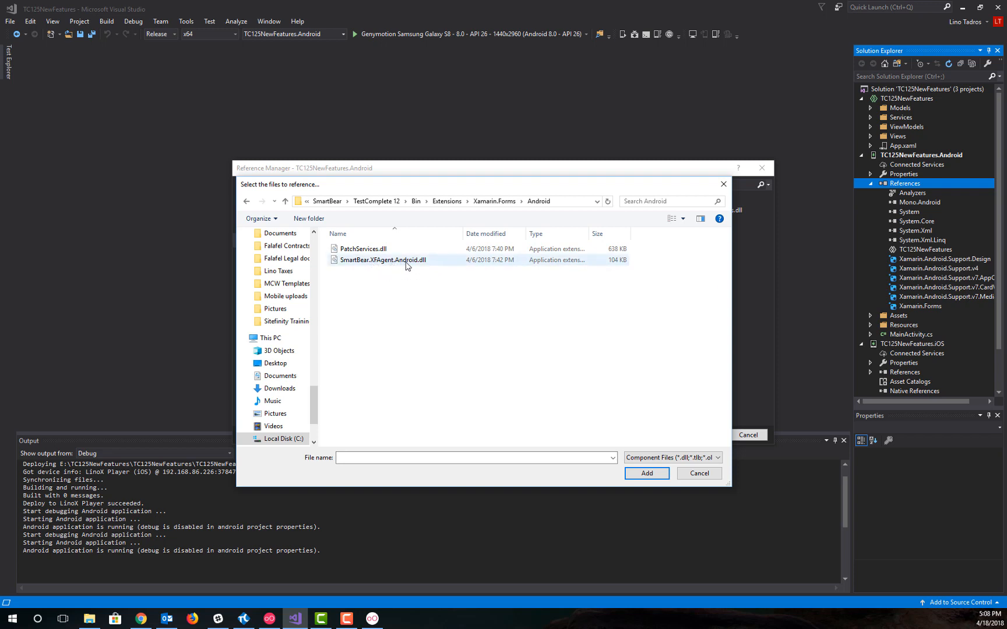
pyautogui.click(373, 249)
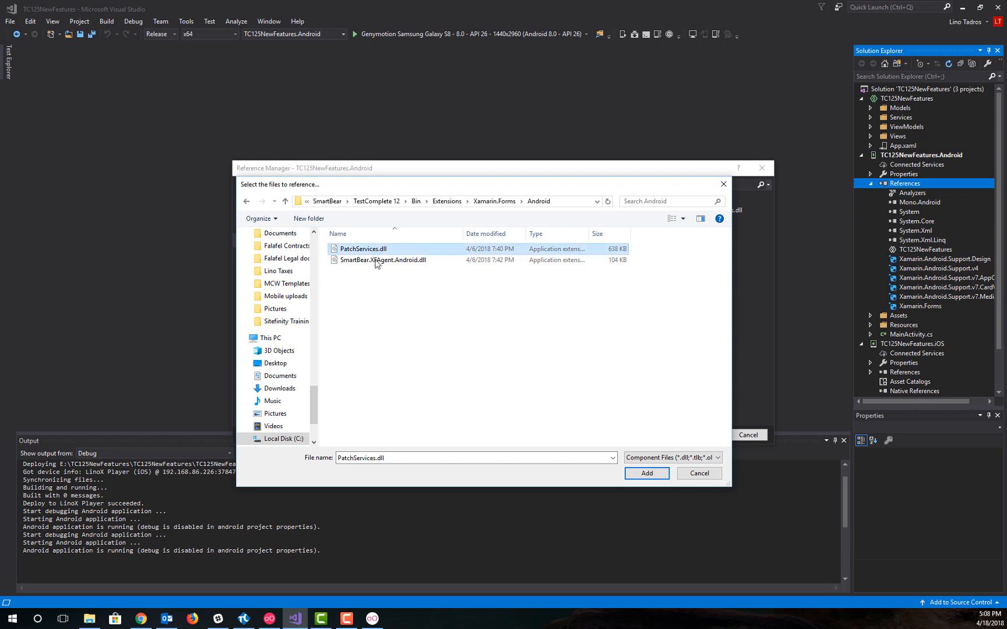
pyautogui.keyDown('ctrl'); pyautogui.click(376, 263); pyautogui.keyUp('ctrl')
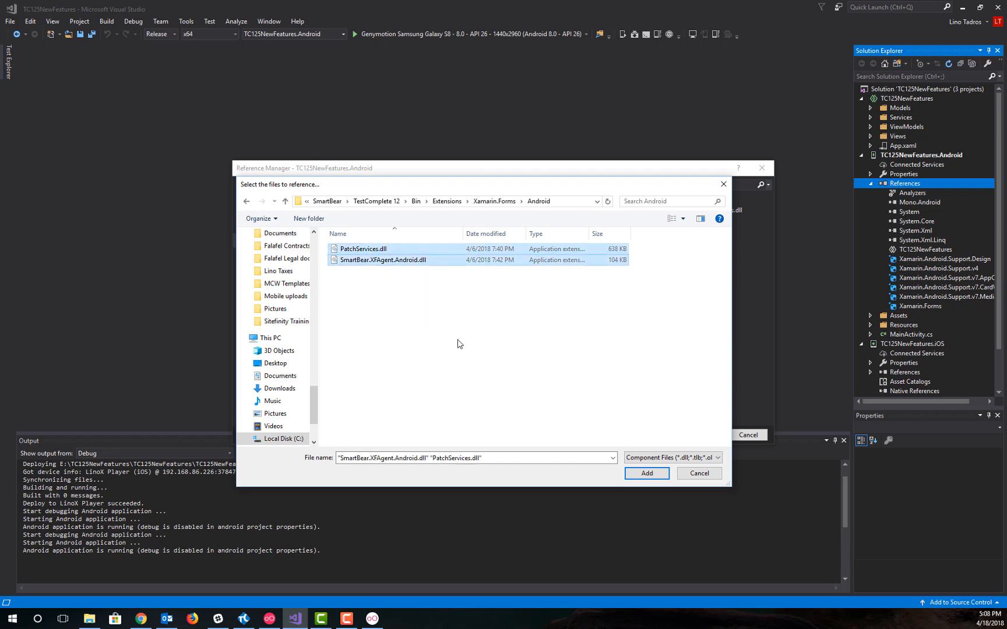
pyautogui.click(649, 478)
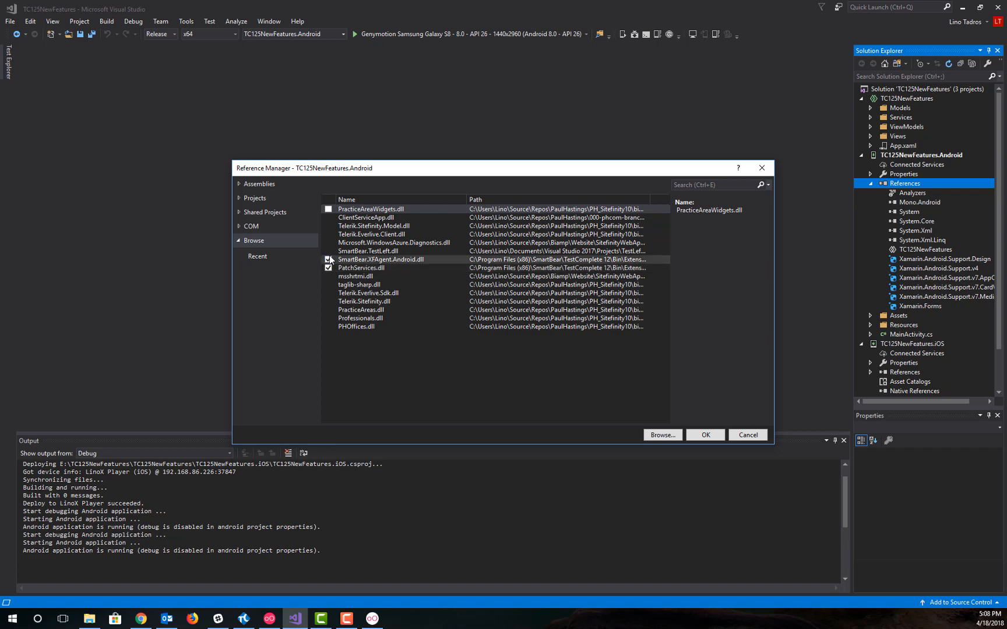
# Include the Mono.Android.Export assembly and apply the new references to the Android project.
pyautogui.click(261, 184)
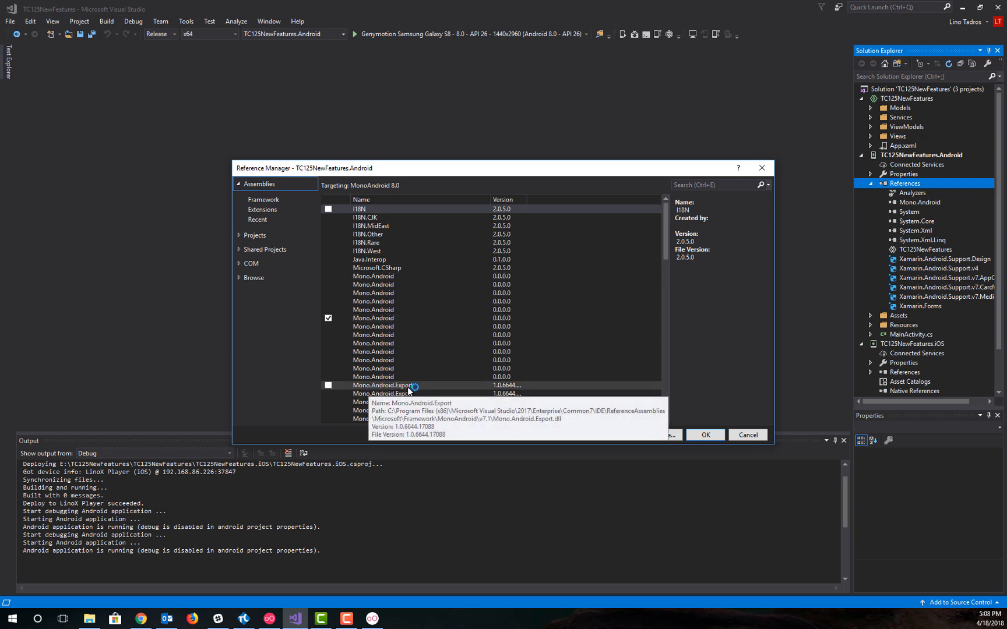
pyautogui.click(330, 387)
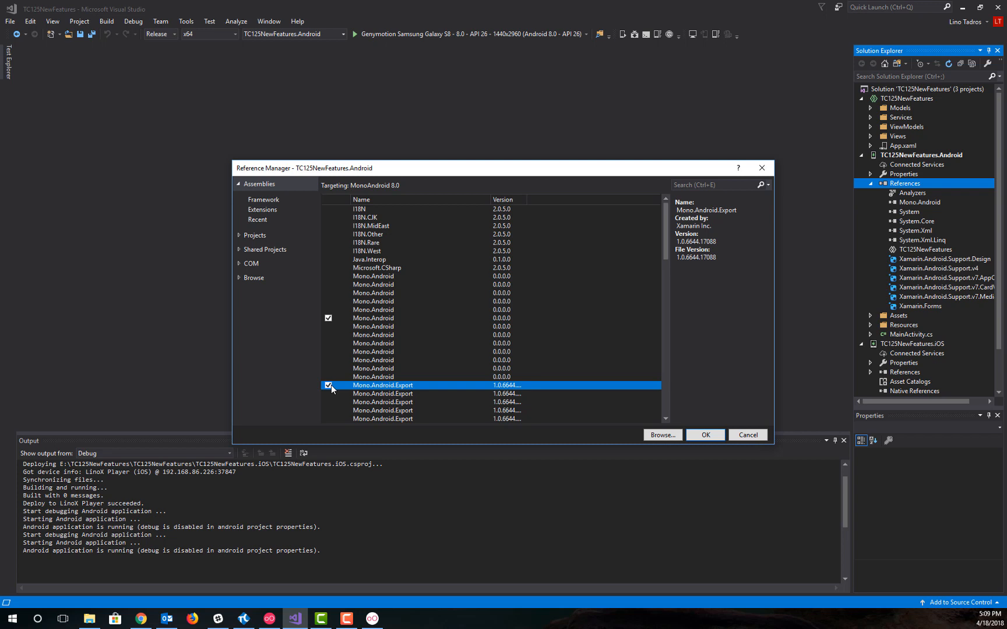
pyautogui.click(712, 437)
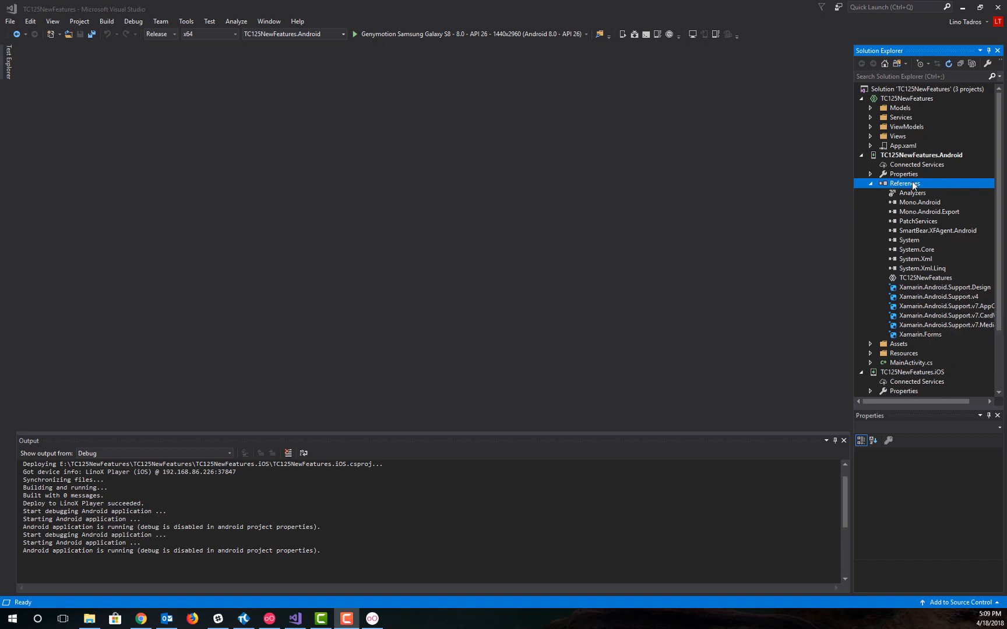
# Open the Android project's MainActivity.cs and insert two new lines after the LoadApplication call in OnCreate.
pyautogui.doubleClick(909, 362)
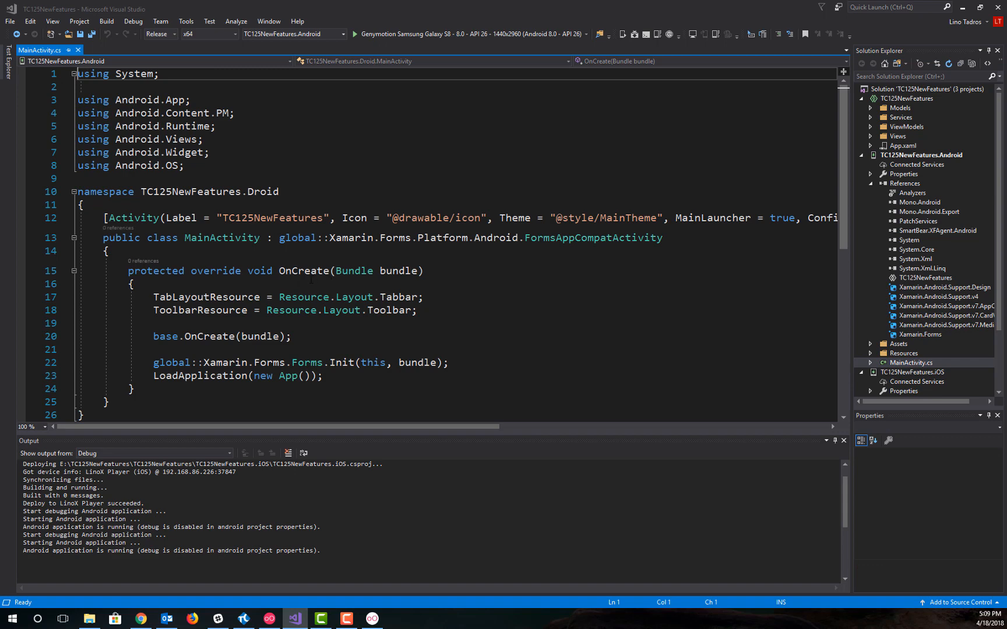
pyautogui.scroll(-1, 306, 318)
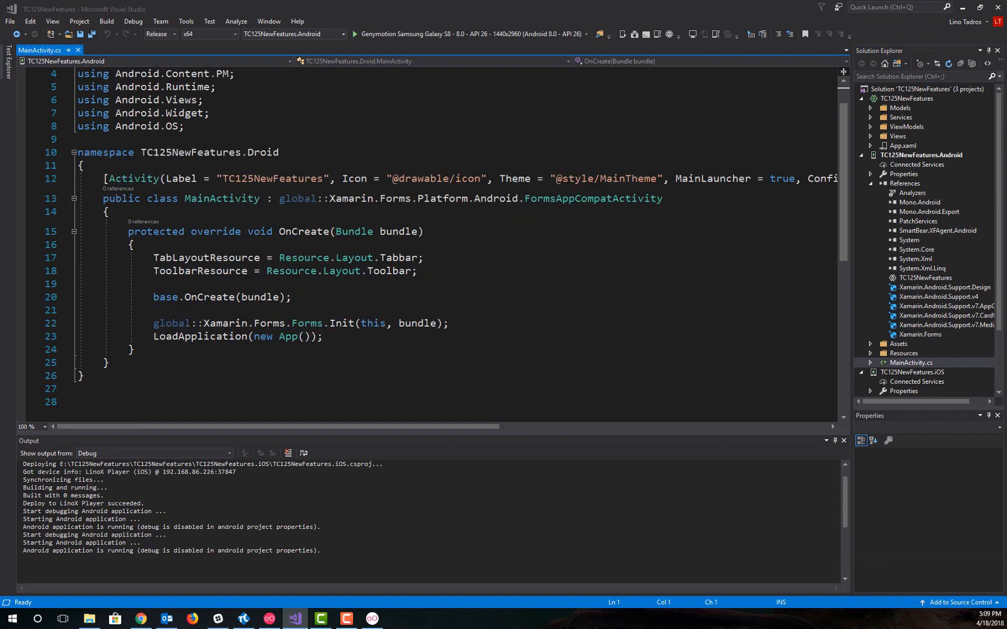
pyautogui.click(370, 344)
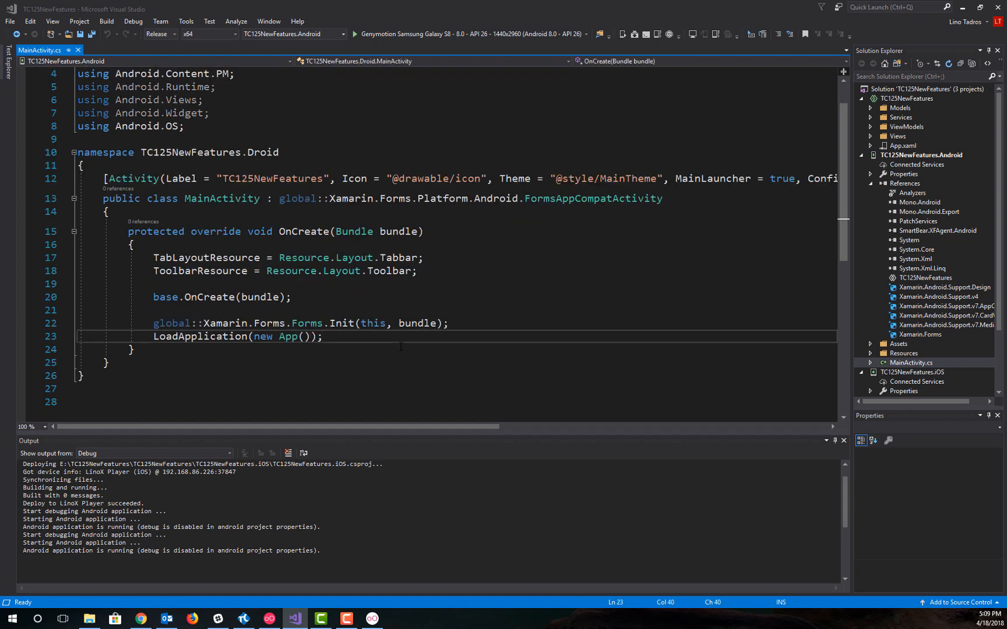
pyautogui.press('Return')
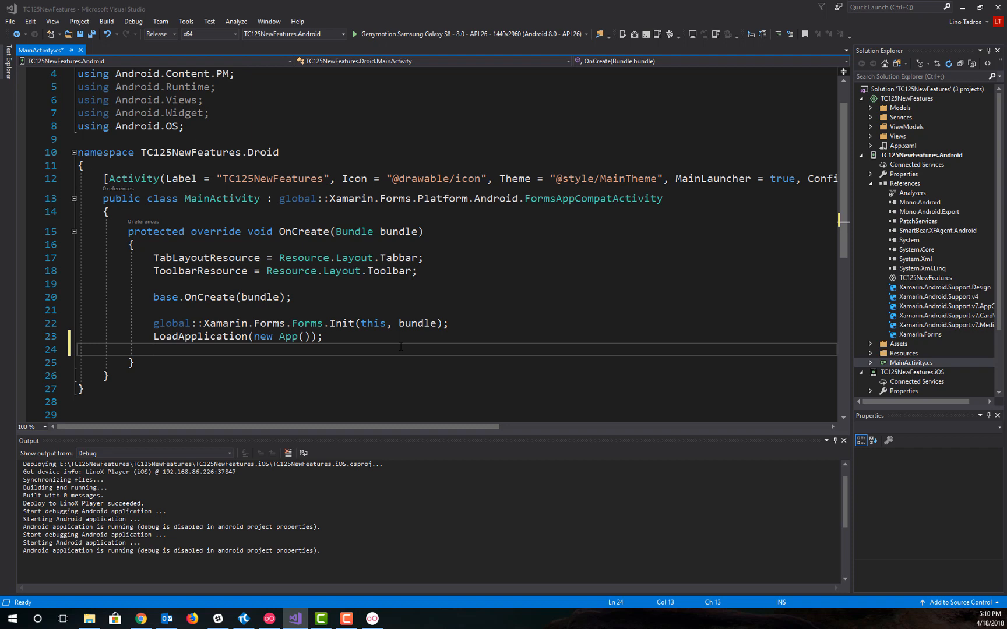
pyautogui.press('Return')
# Below the LoadApplication call, start a statement that references SmartBear.XFAgent.Android.JavaHook.Initialize.
pyautogui.write('S')
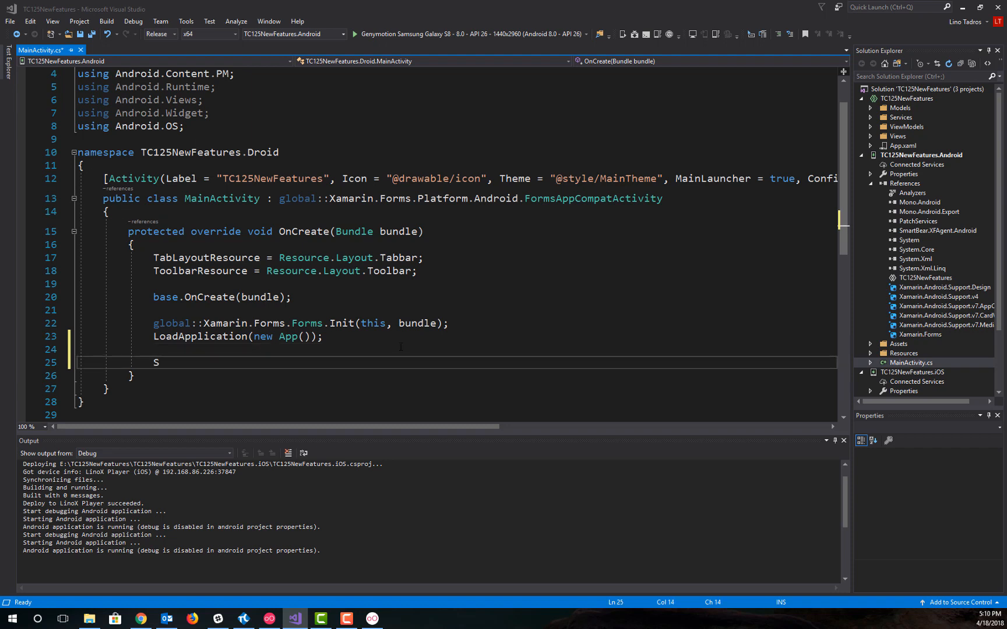
pyautogui.write('mart')
pyautogui.press('Tab')
pyautogui.write('.')
pyautogui.press('Tab')
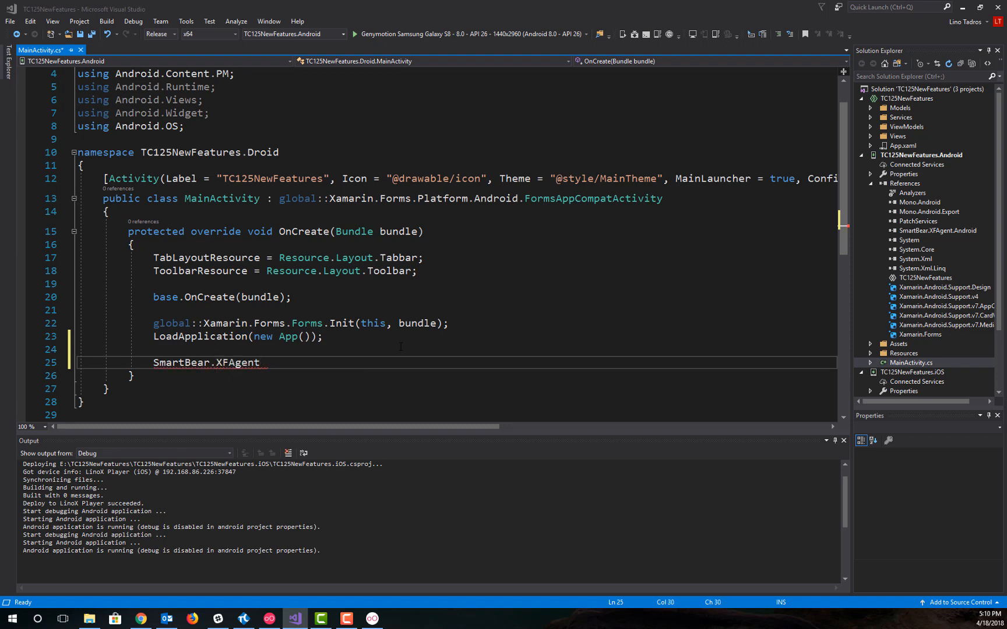
pyautogui.write('.')
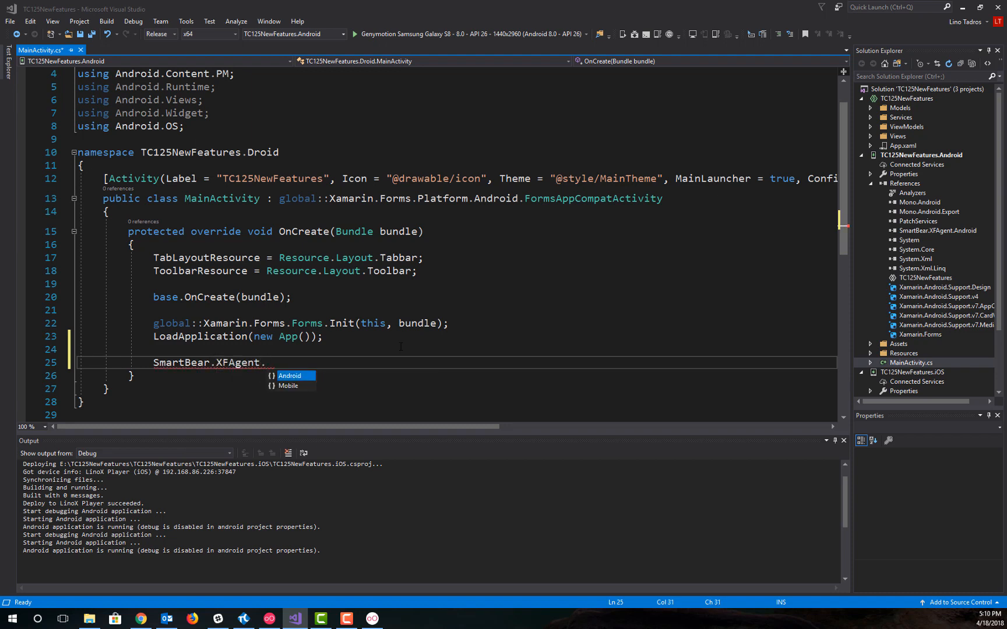
pyautogui.press('Tab')
pyautogui.write('.')
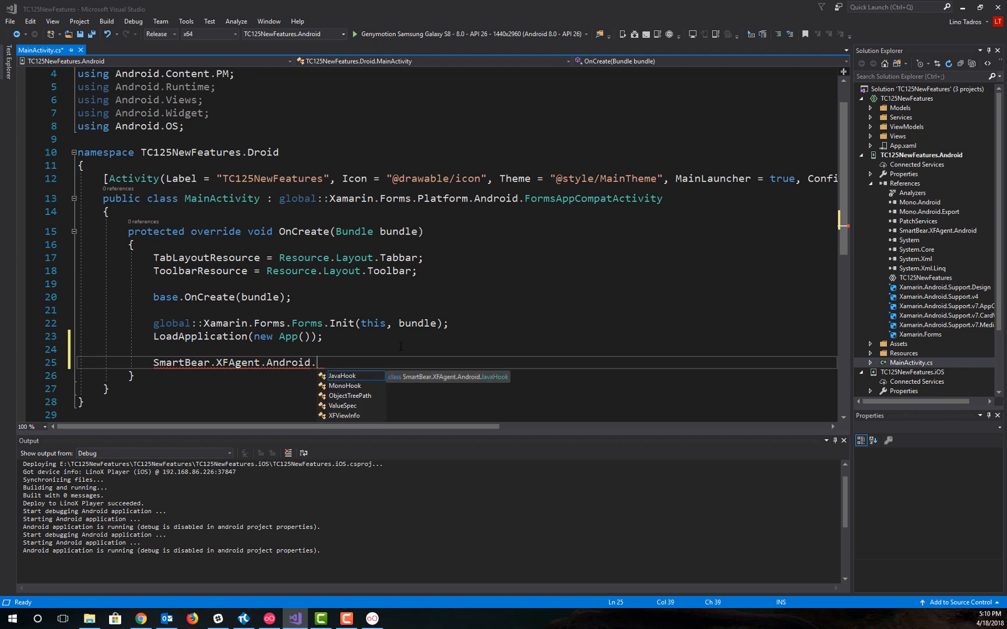
pyautogui.press('Tab')
pyautogui.write('.')
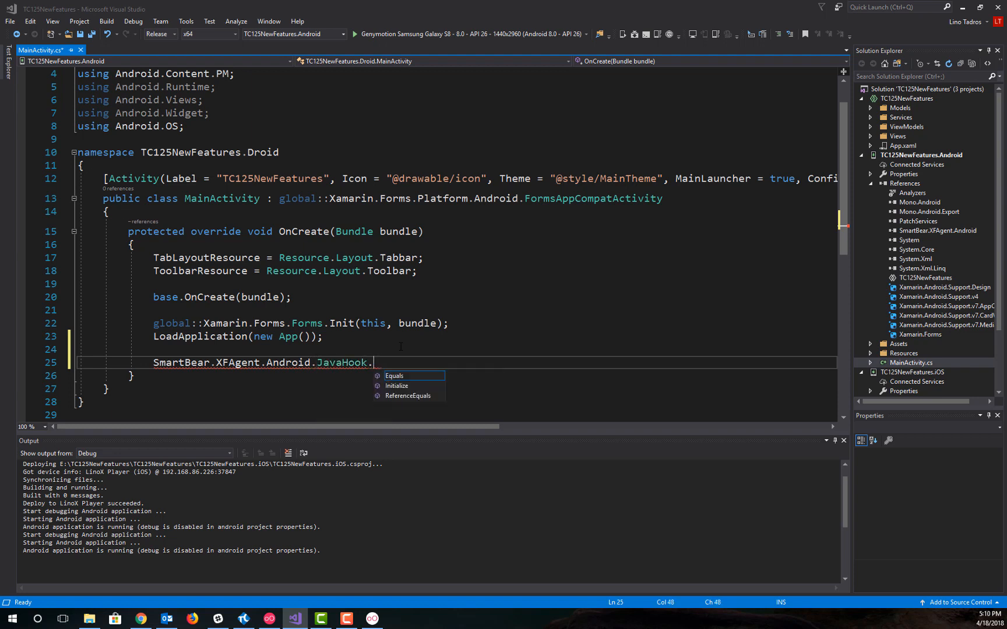
pyautogui.press('Tab')
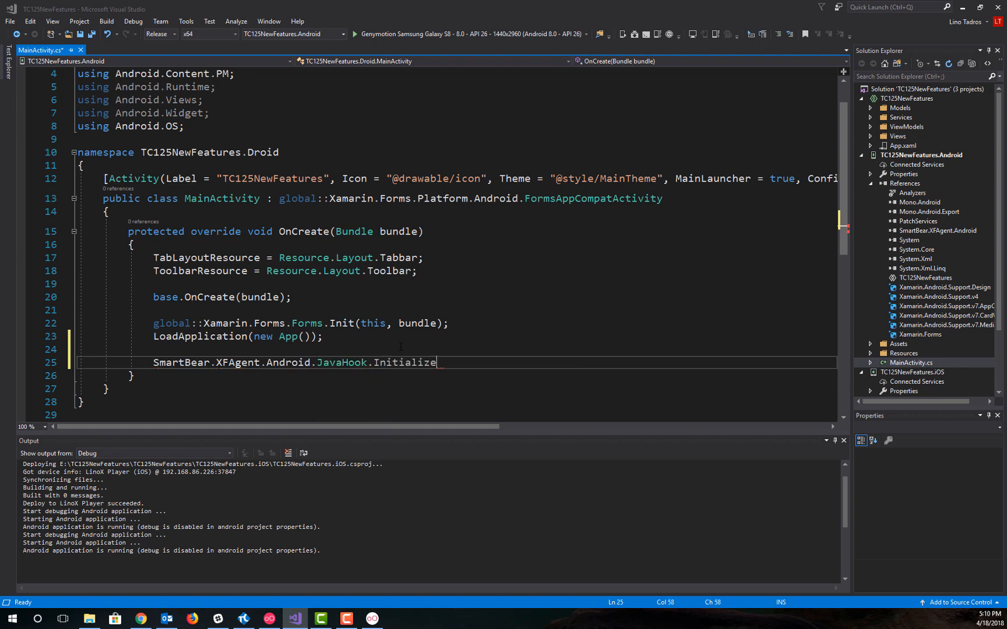
# Complete the Initialize call by passing this.Application as its argument and ending the statement with a semicolon.
pyautogui.write('(')
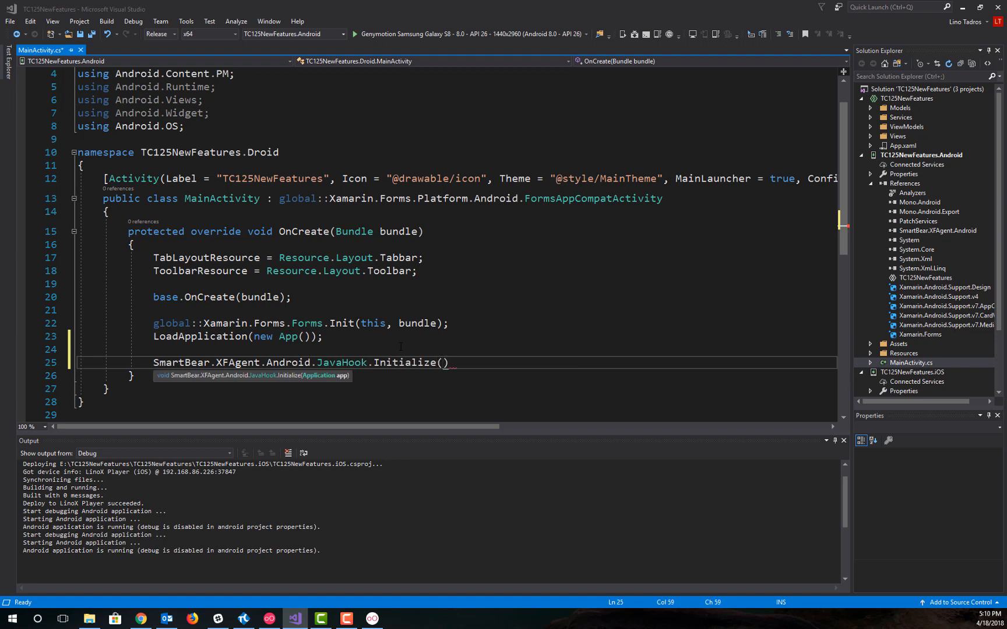
pyautogui.write('this Appl')
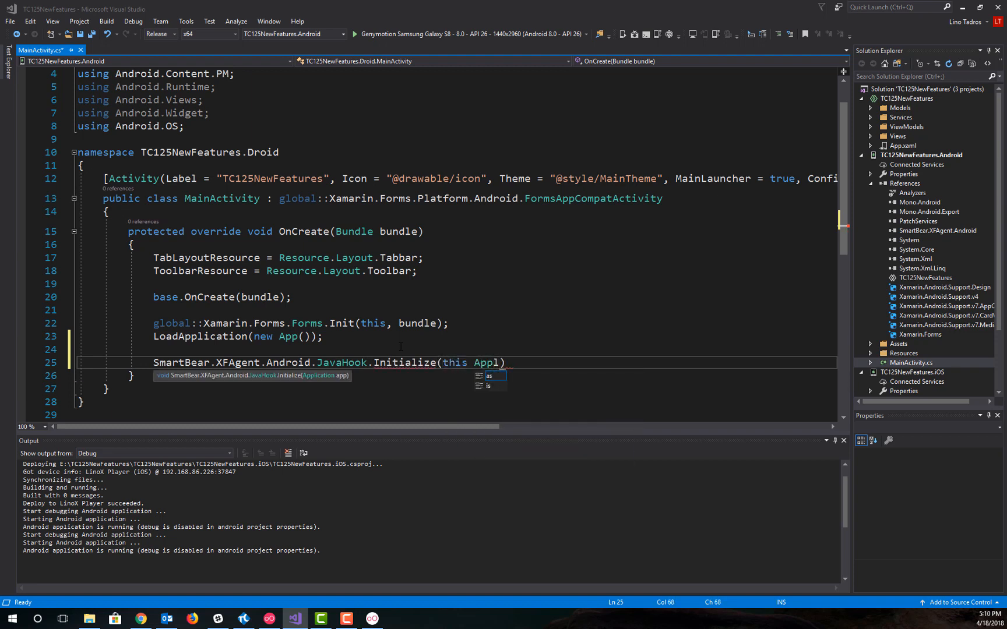
pyautogui.write('ication')
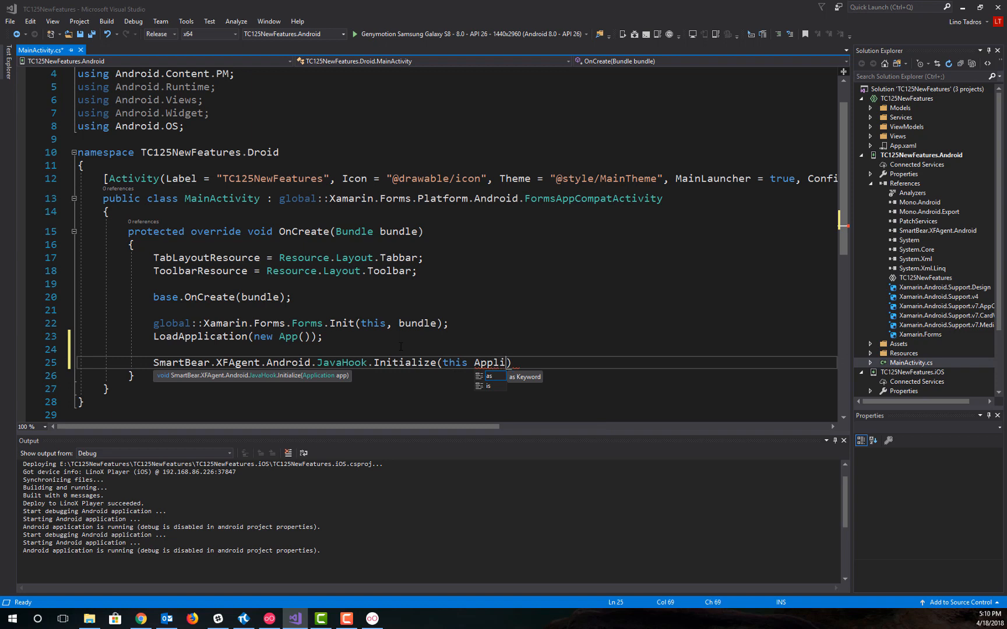
pyautogui.write(')')
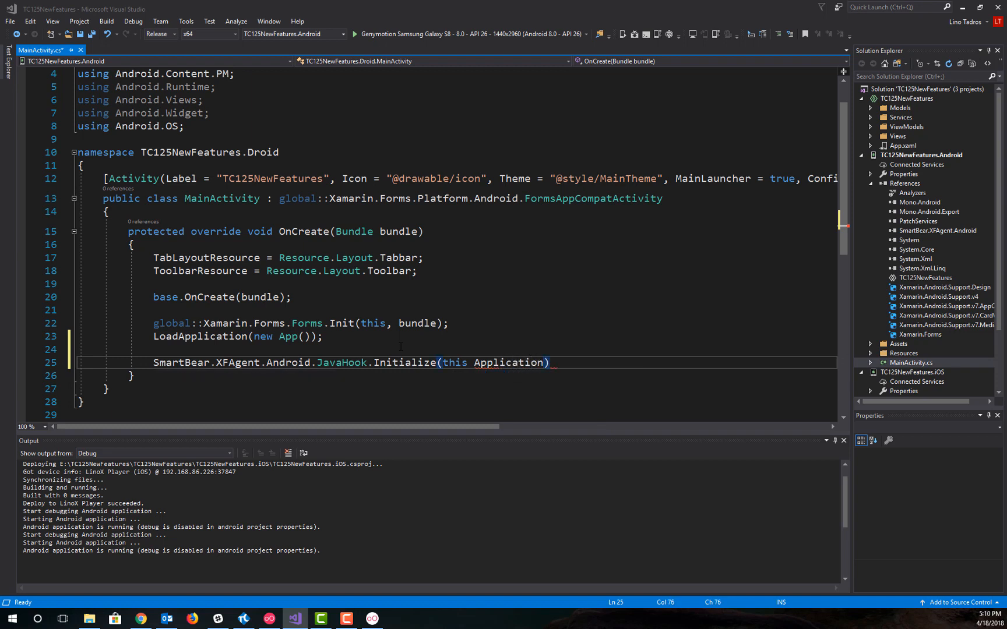
pyautogui.write(';')
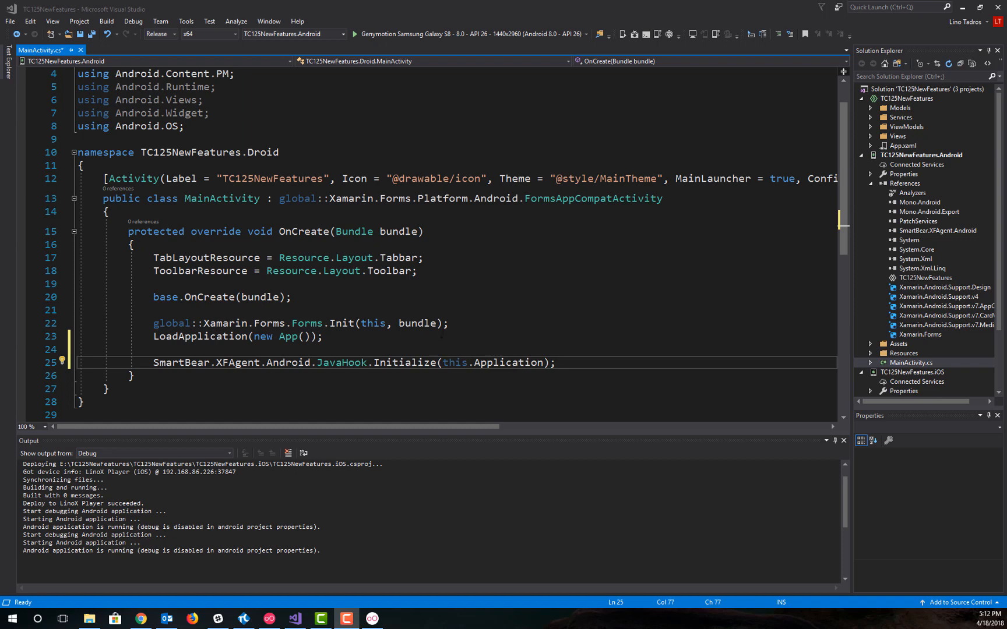
# Save all files, run the TC125NewFeatures.Android project on the Genymotion Samsung Galaxy S8 and bring the device window forward.
pyautogui.click(91, 35)
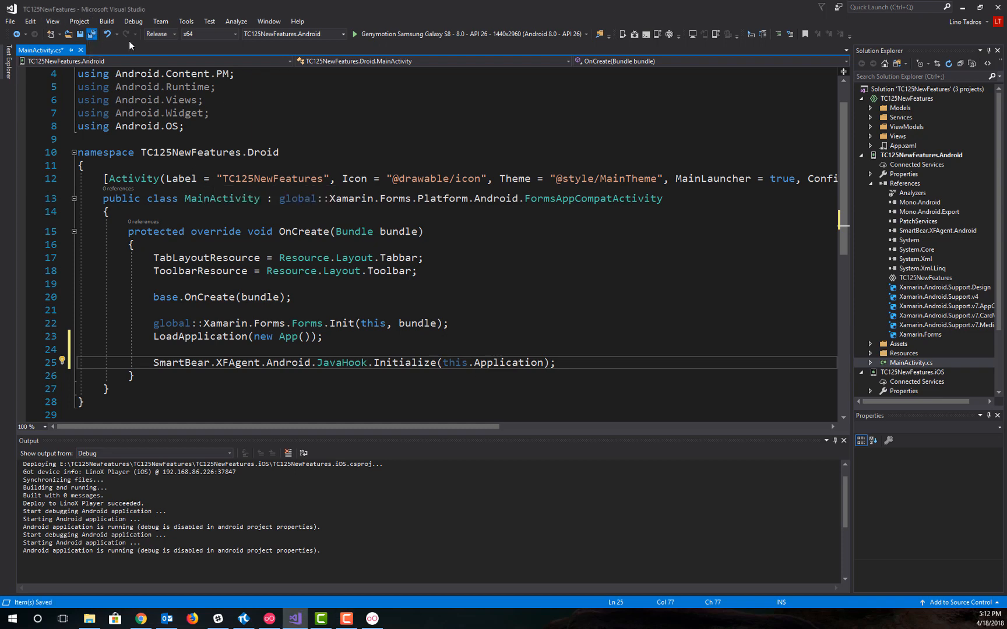
pyautogui.rightClick(934, 156)
pyautogui.click(807, 163)
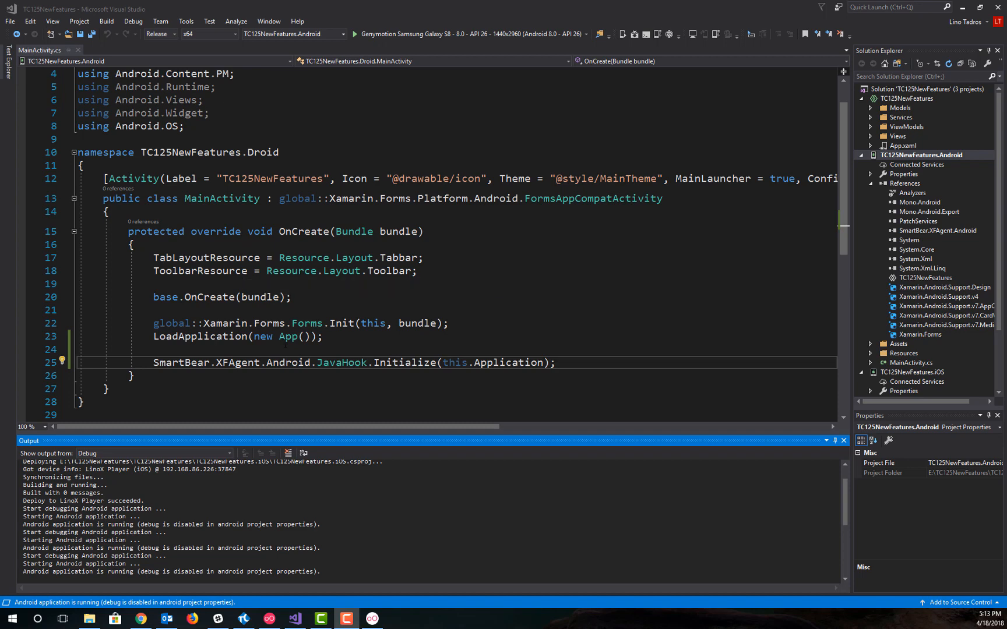
pyautogui.click(373, 619)
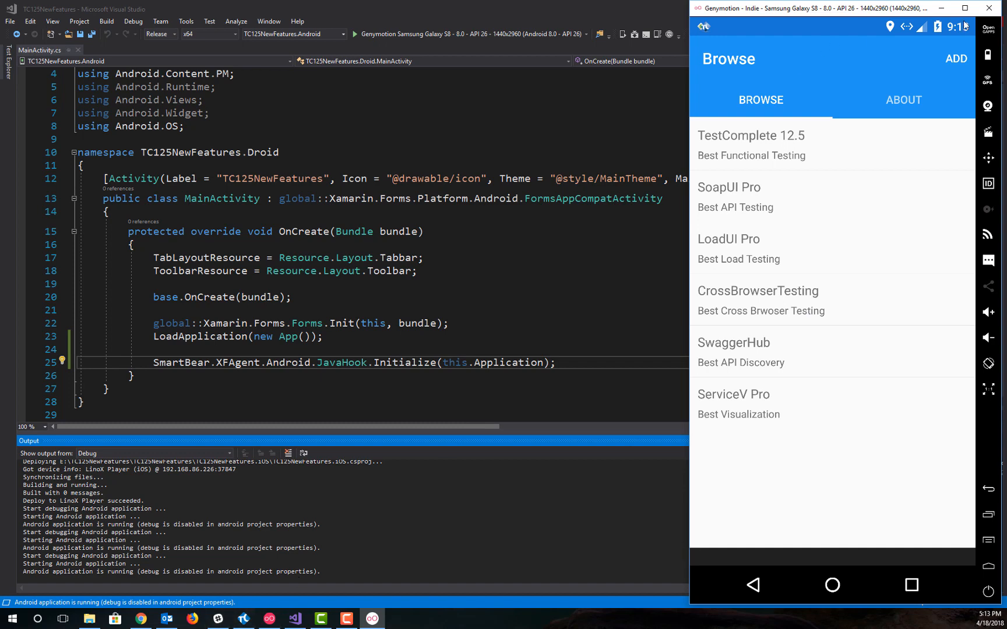
# Minimize the Genymotion and Visual Studio windows and switch to TestComplete.
pyautogui.click(942, 8)
pyautogui.click(962, 6)
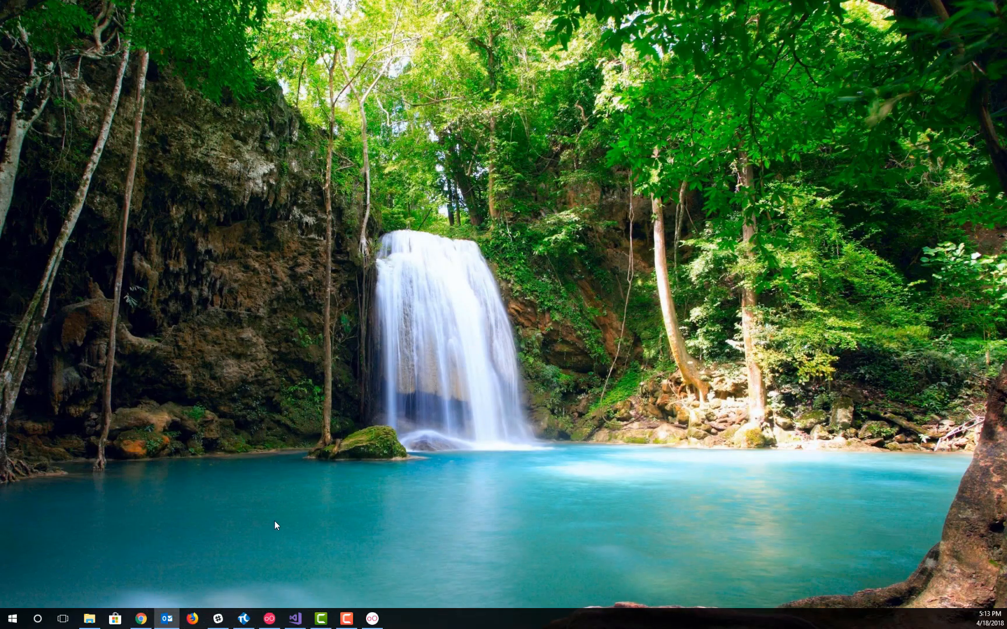
pyautogui.click(243, 619)
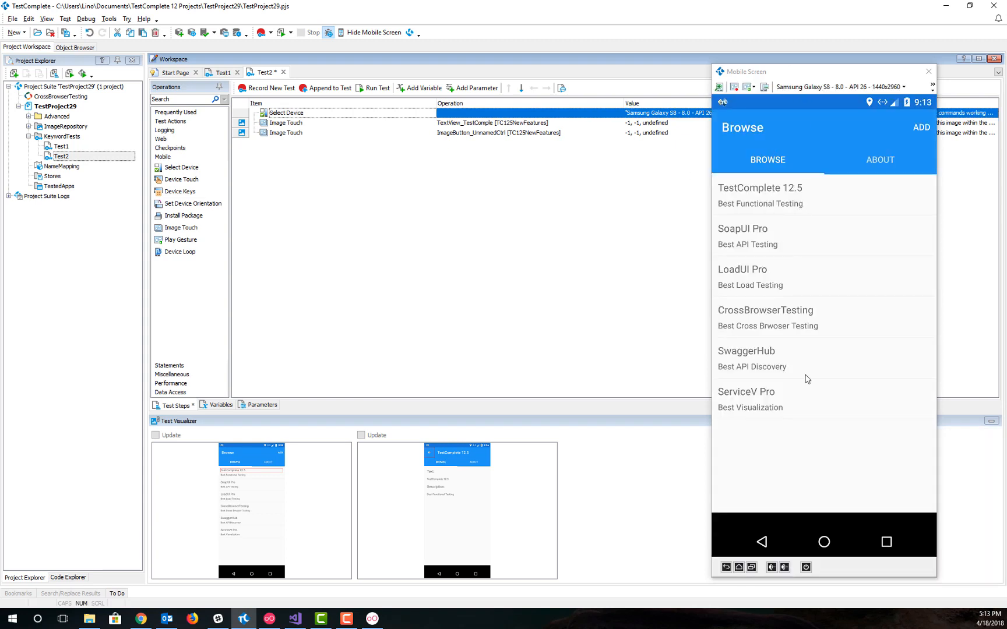
# In the Object Browser, expand the mobile device's TC125NewFeatures process through MainPage and its Browse page, and inspect the ItemsListView object's properties.
pyautogui.click(76, 47)
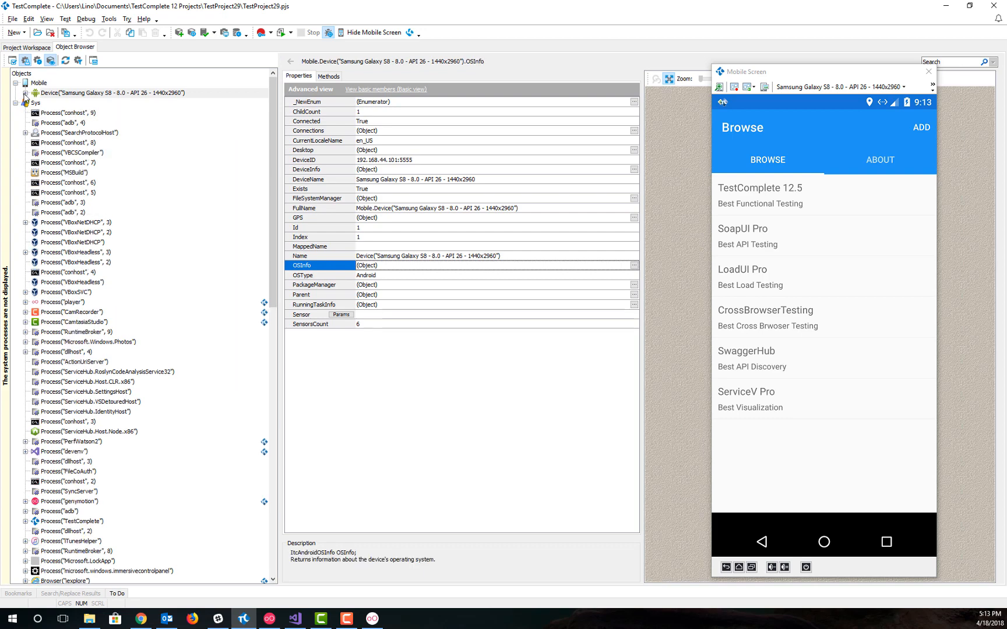
pyautogui.click(25, 94)
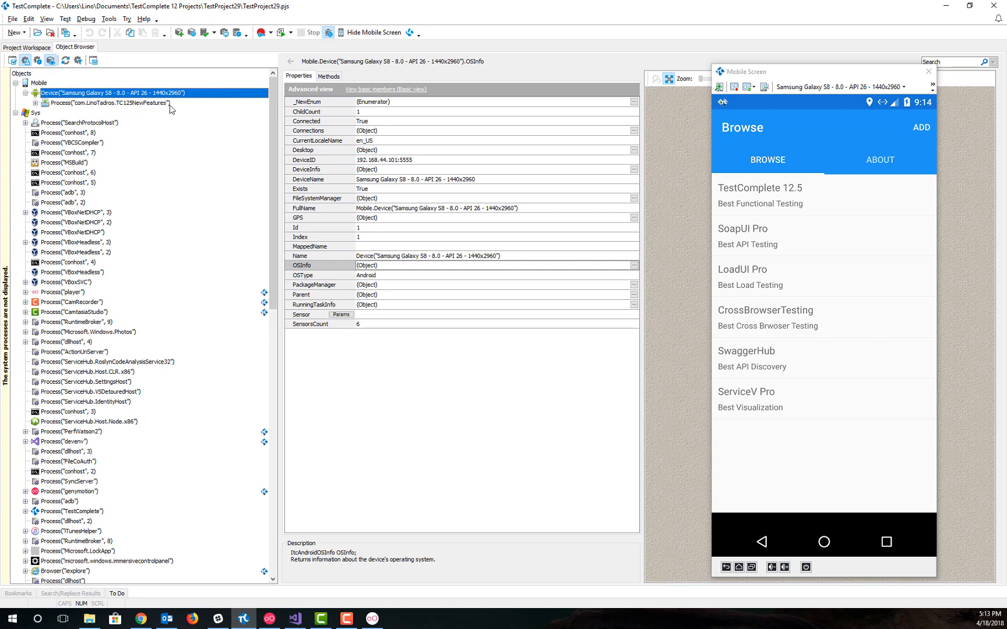
pyautogui.click(35, 103)
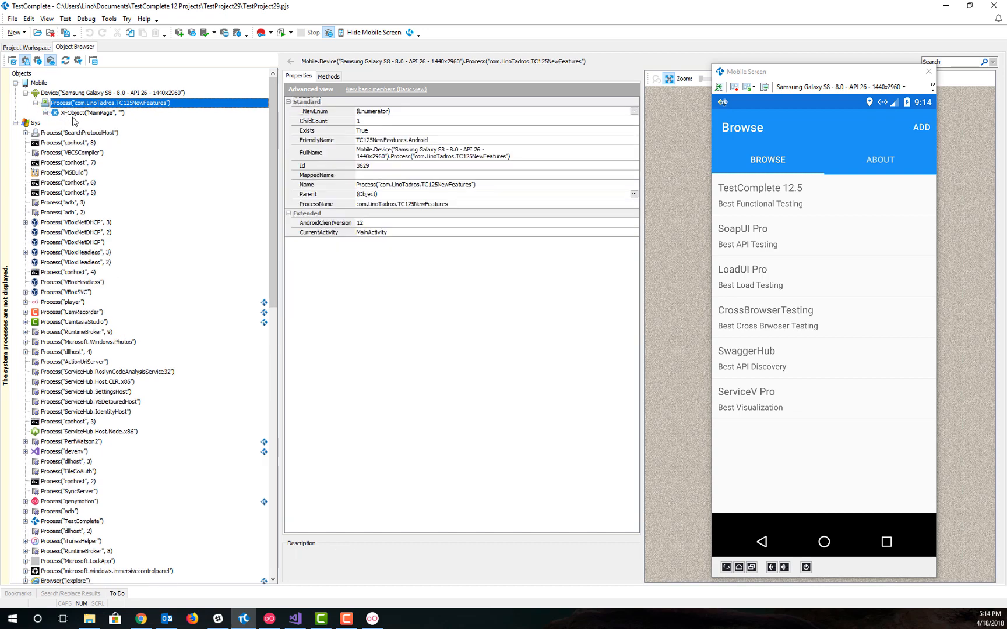
pyautogui.click(45, 114)
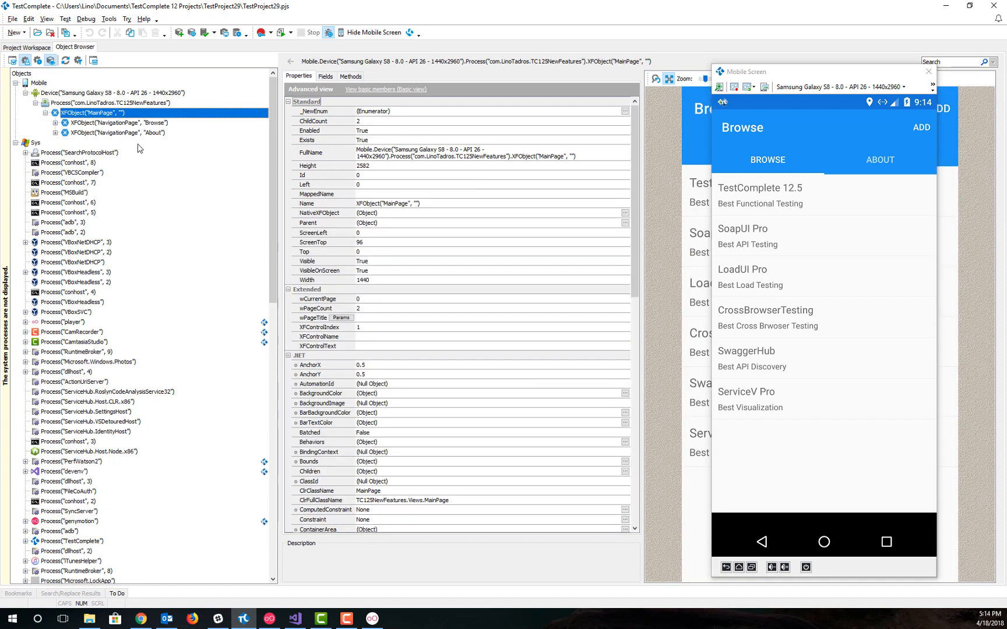
pyautogui.click(55, 123)
pyautogui.click(66, 133)
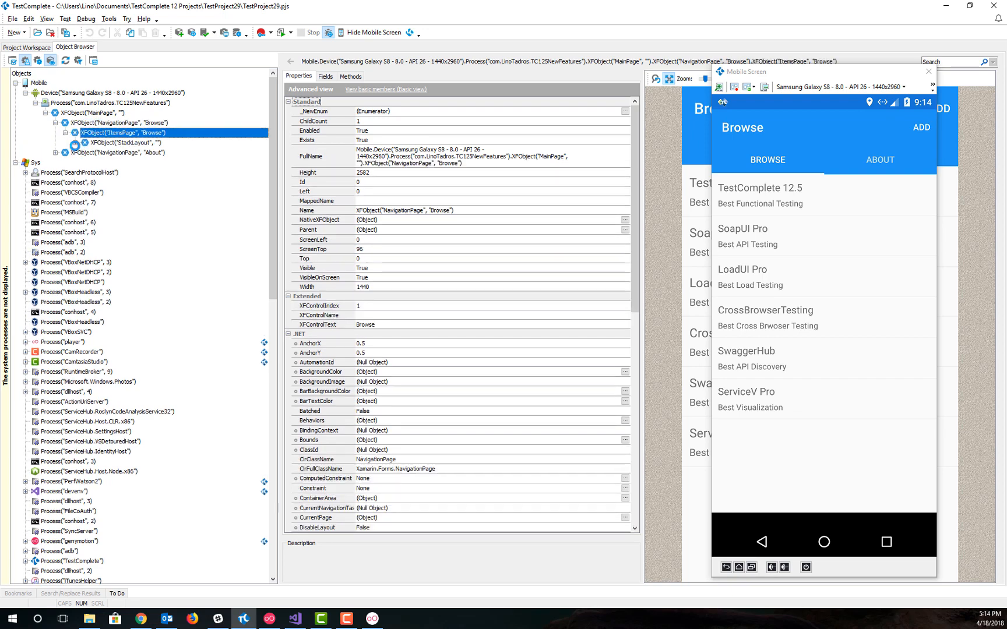
pyautogui.click(75, 143)
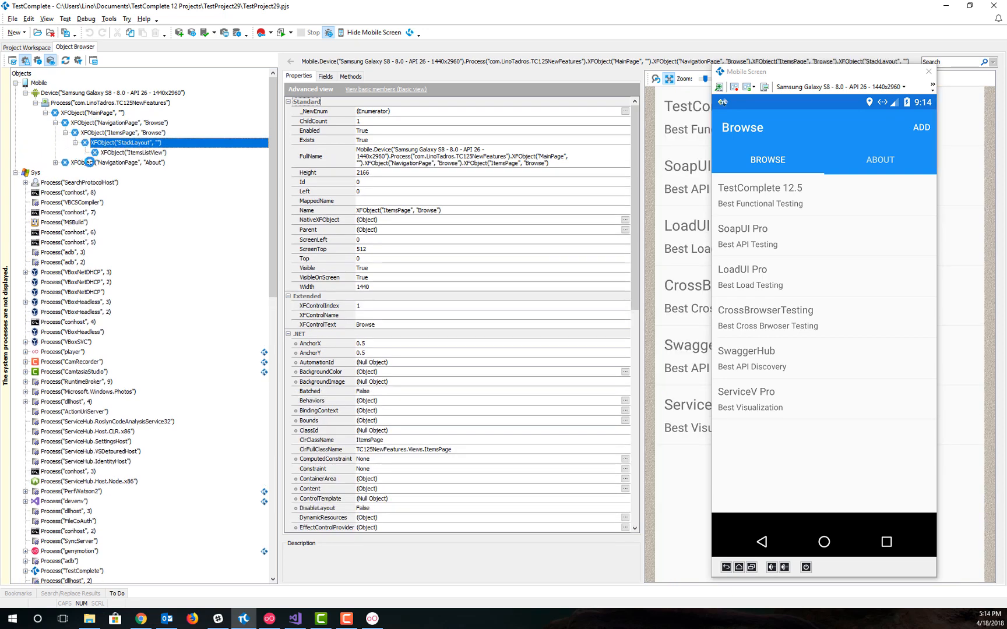
pyautogui.click(149, 154)
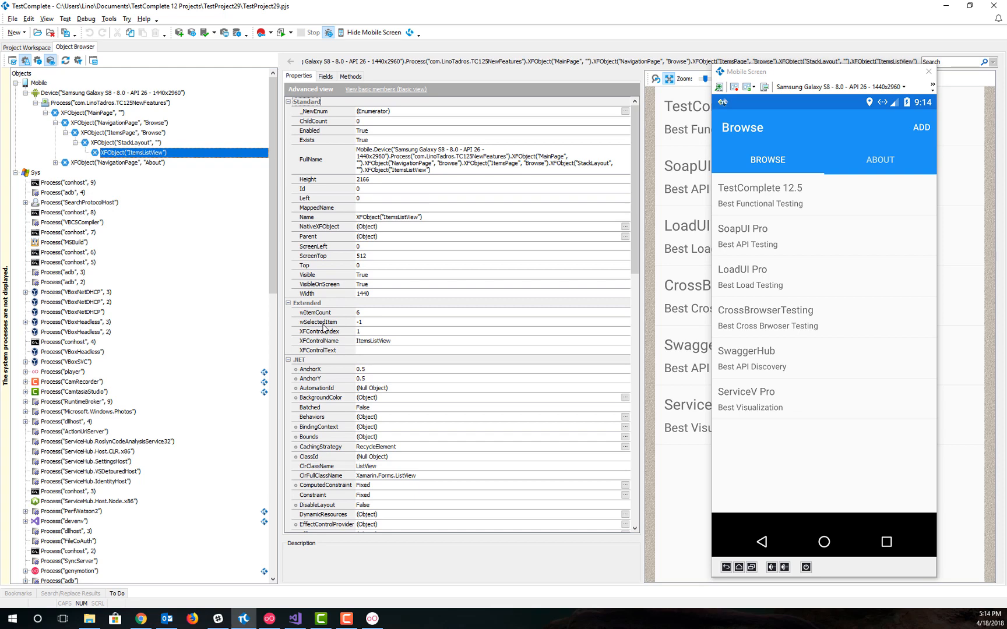
# Expand the About NavigationPage down to its Grid, show the app's About page on the device and inspect the Grid's StackLayout.
pyautogui.doubleClick(66, 162)
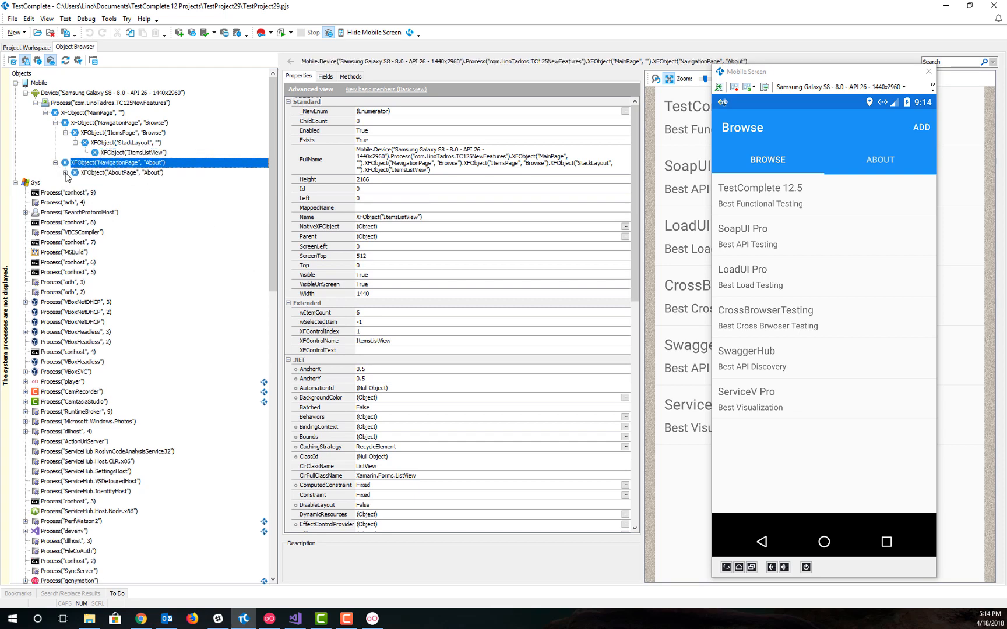
pyautogui.click(65, 173)
pyautogui.click(75, 182)
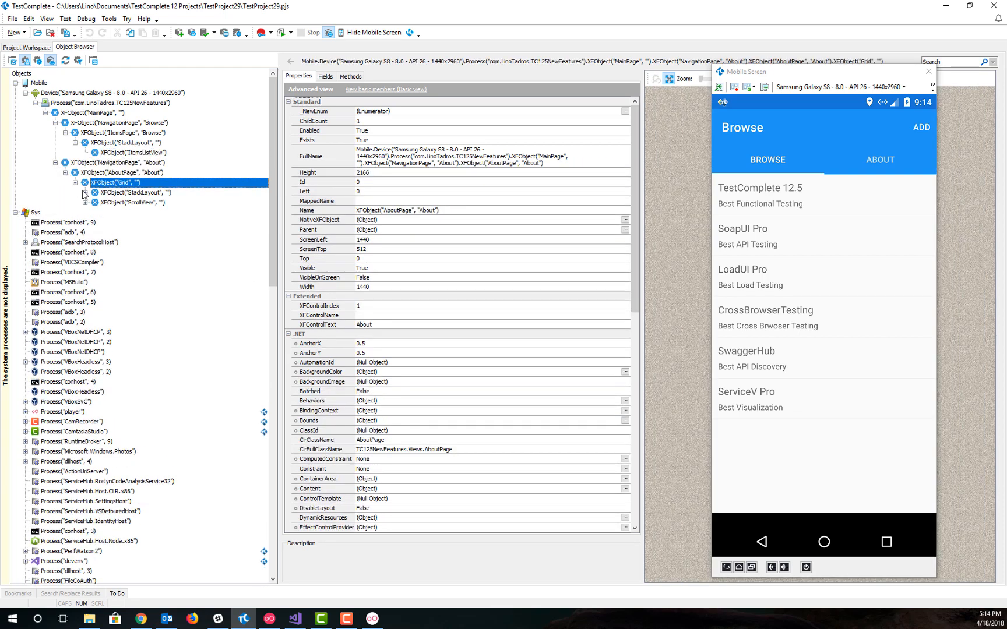
pyautogui.click(880, 159)
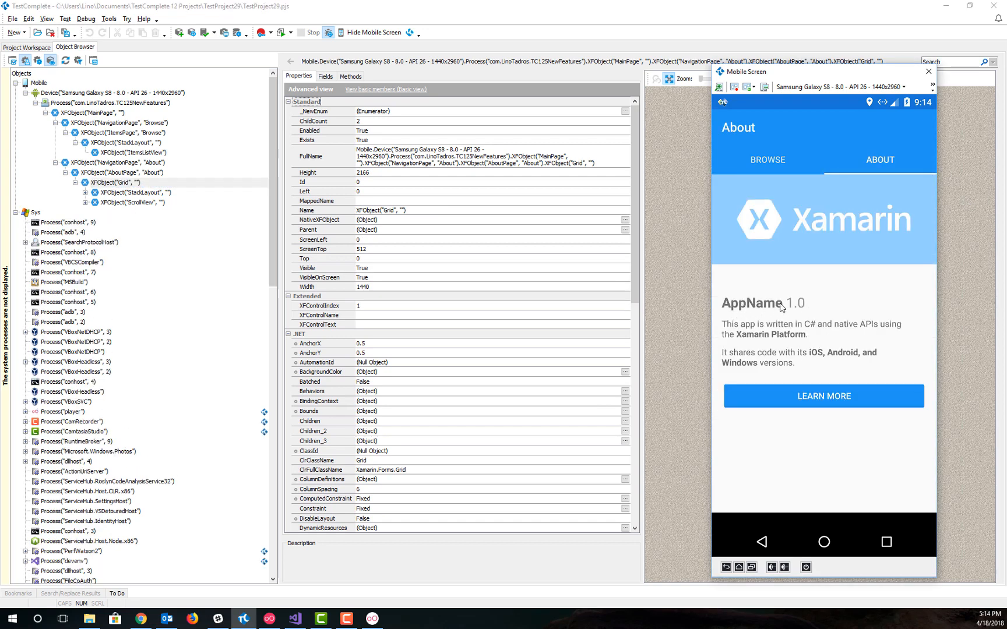
pyautogui.click(85, 193)
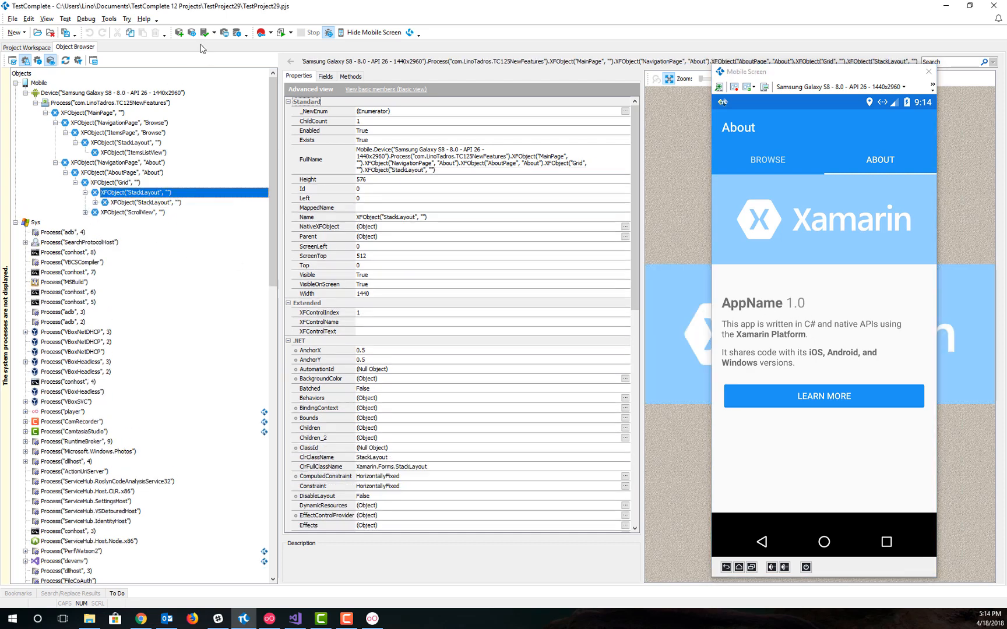
# Use the Object Spy to target the AppName 1.0 label on the device, reveal it in the Object Browser tree and close the spy.
pyautogui.click(192, 33)
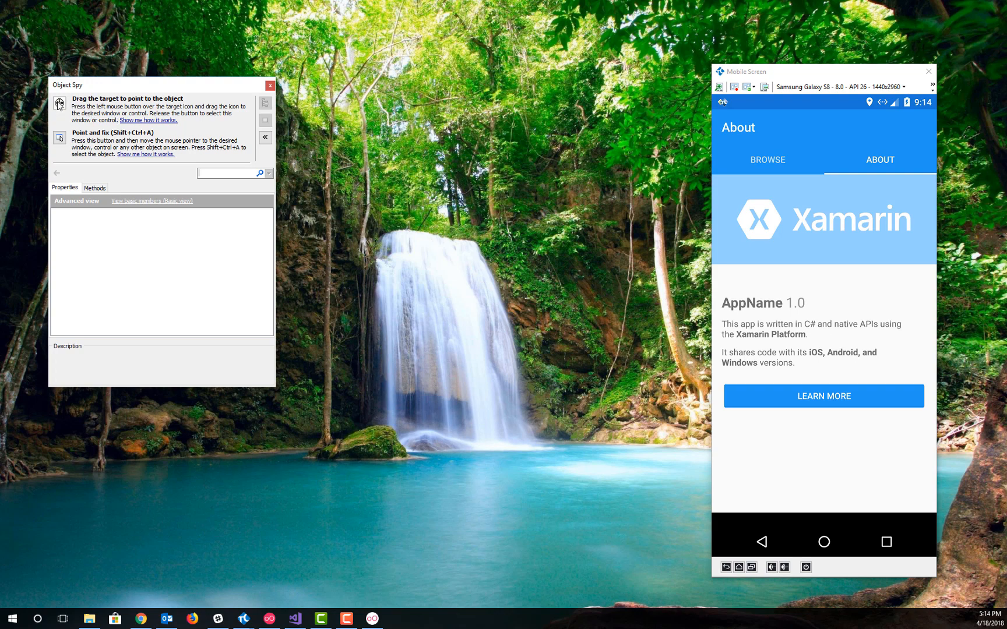
pyautogui.moveTo(59, 103); pyautogui.dragTo(771, 303)
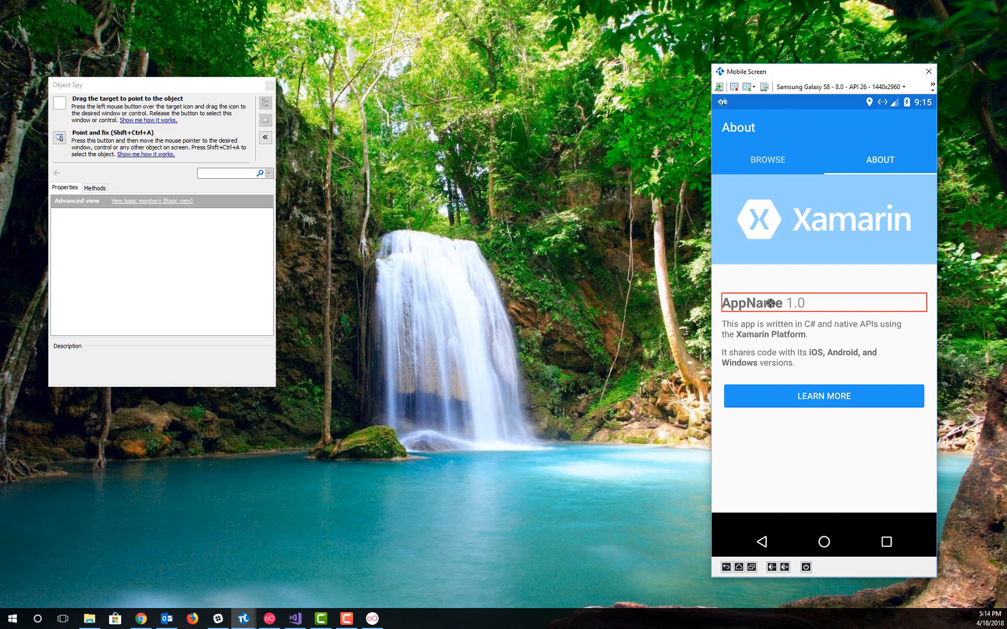
pyautogui.moveTo(770, 303); pyautogui.dragTo(770, 303)
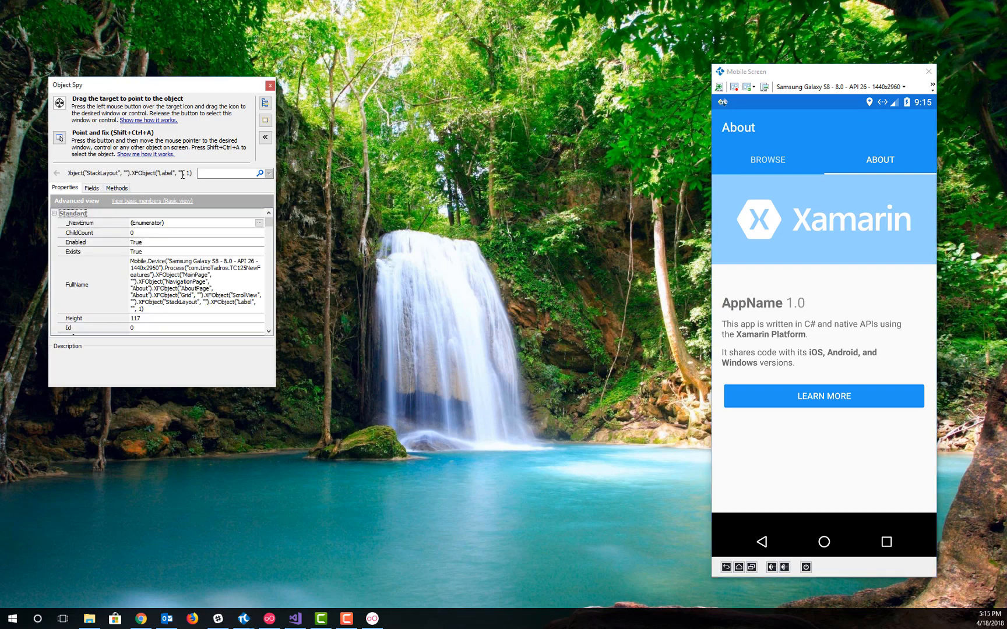
pyautogui.click(266, 104)
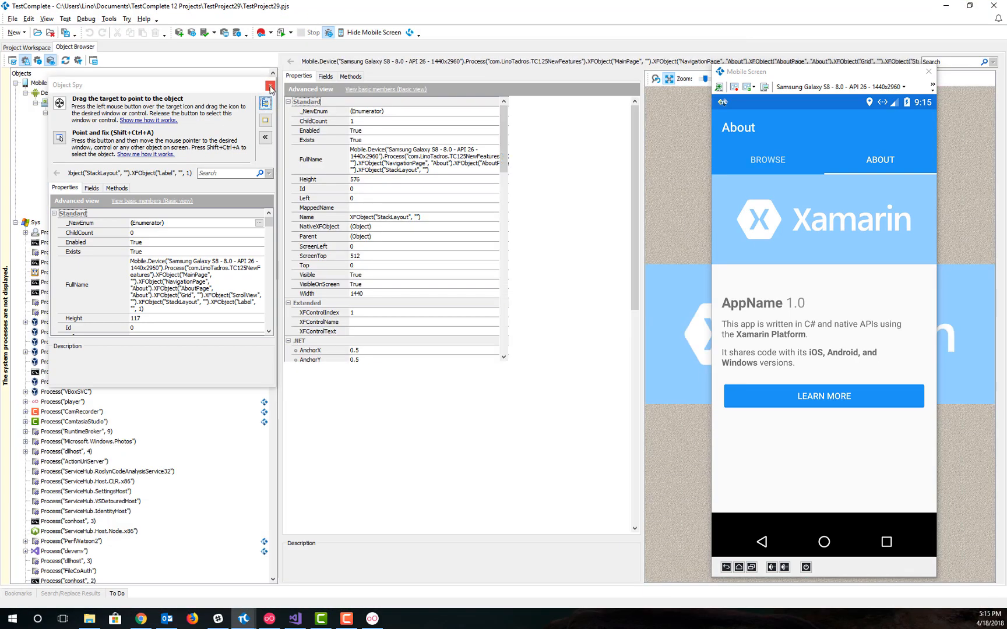
pyautogui.click(270, 87)
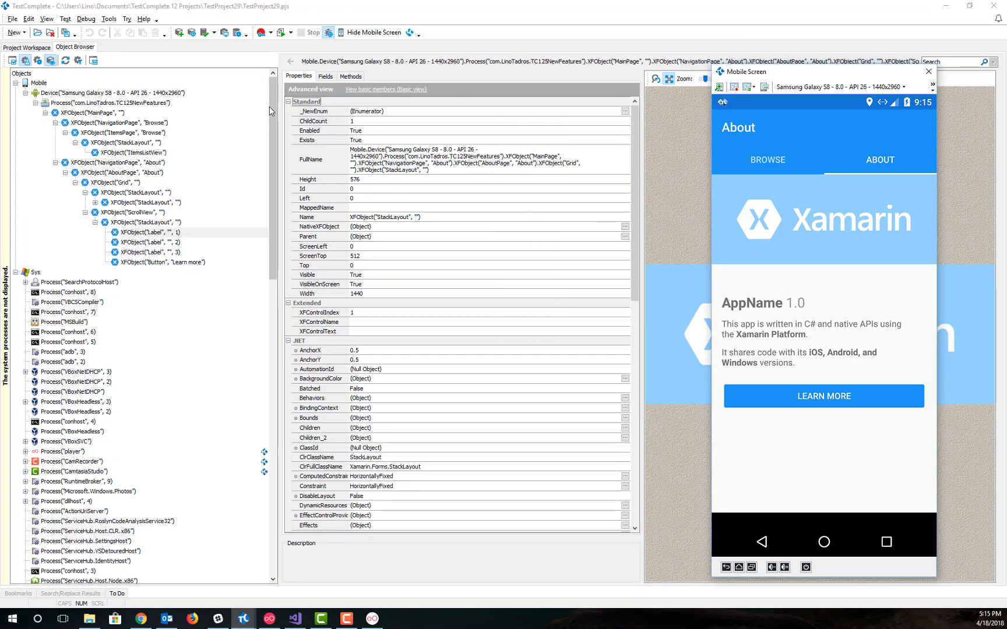
# Select the first Label object under the ScrollView's StackLayout and examine its standard, extended and .NET properties.
pyautogui.click(151, 234)
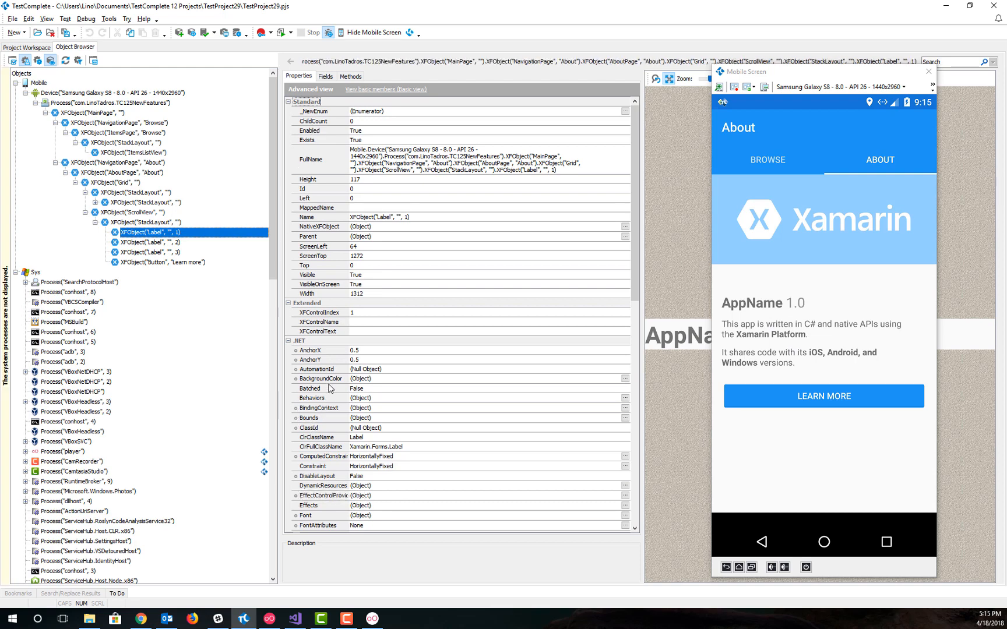
pyautogui.scroll(-8, 330, 388)
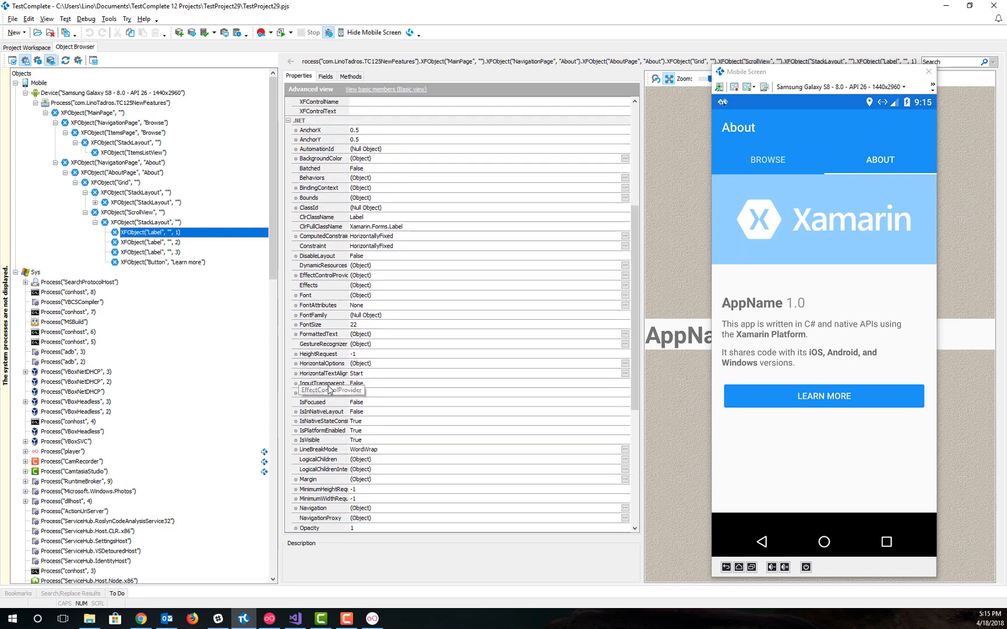
pyautogui.scroll(-7, 330, 389)
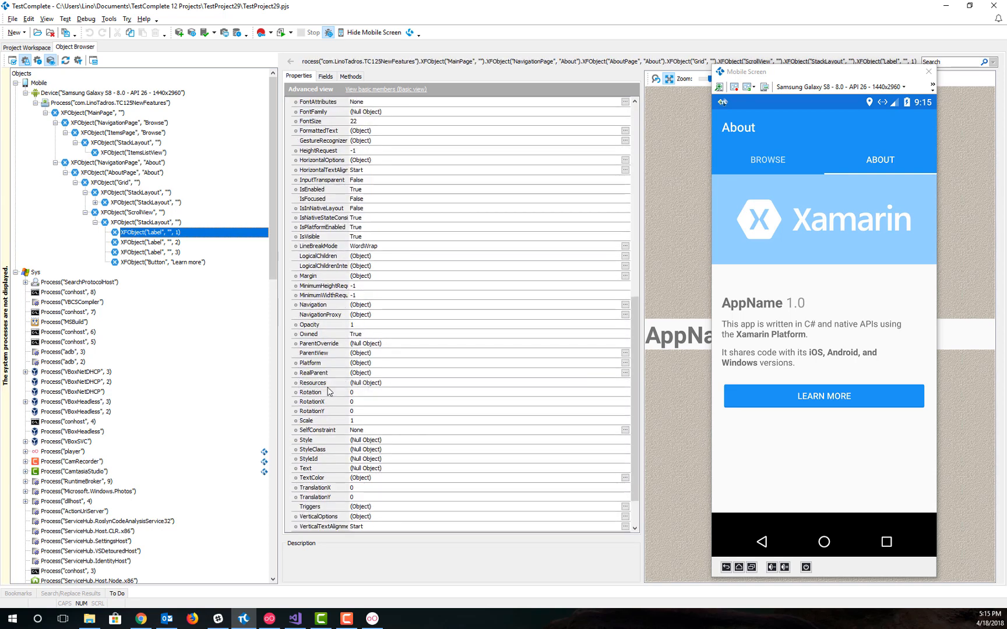
# Copy the full object path of the first Label's Text property from the Object Browser.
pyautogui.click(313, 469)
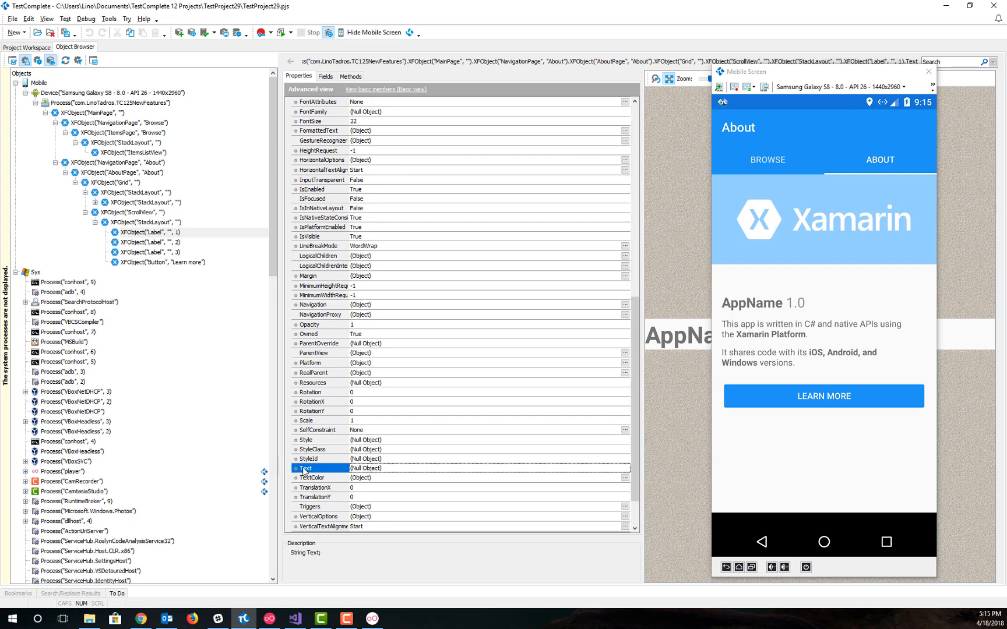
pyautogui.click(499, 60)
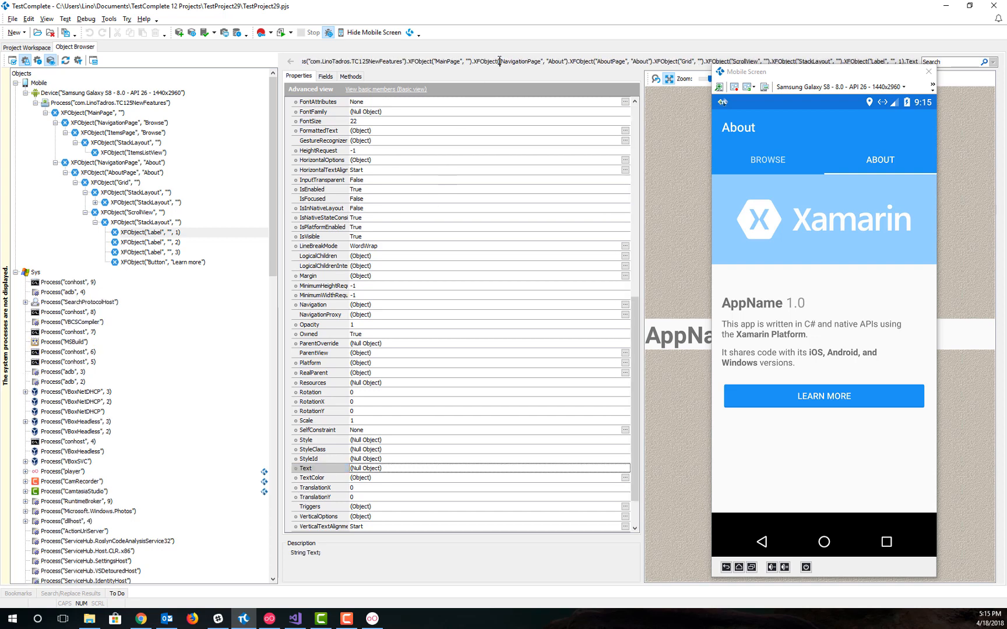
pyautogui.rightClick(499, 60)
pyautogui.click(524, 78)
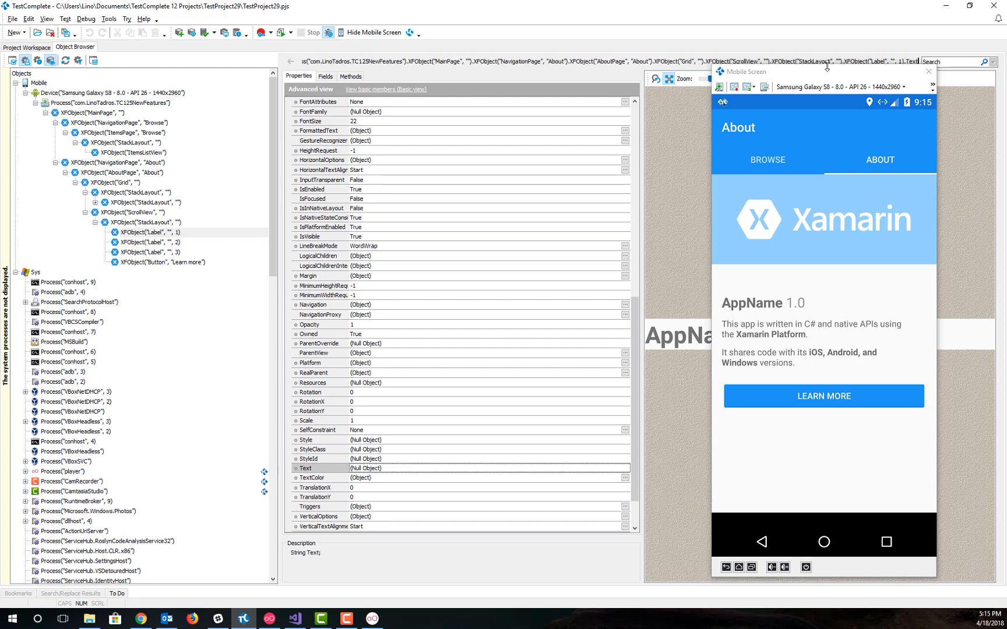
# Return to the project workspace and open the Unit1 script under TestProject29's Advanced Script node.
pyautogui.click(33, 49)
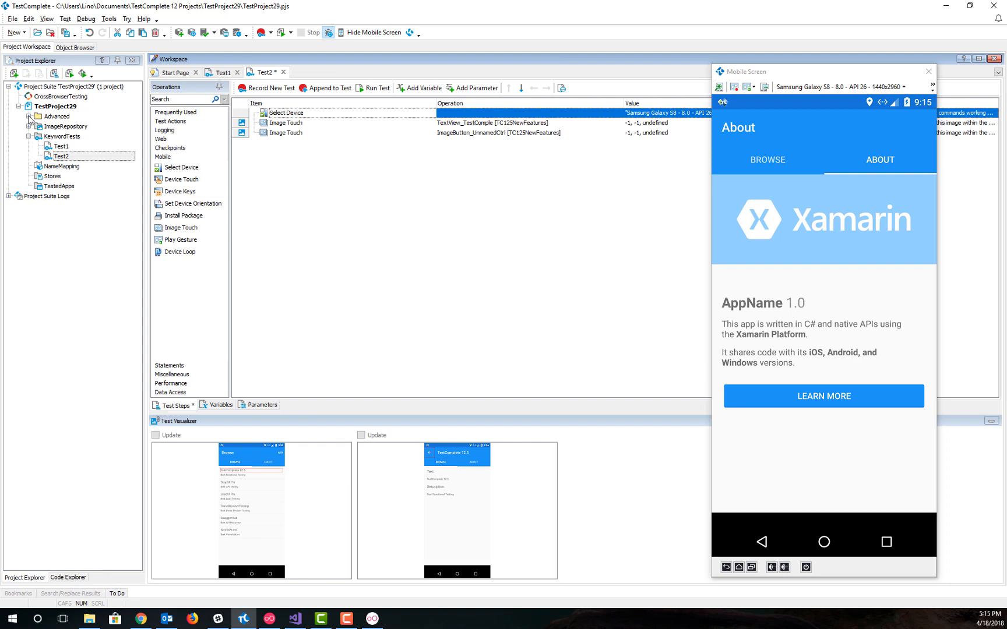
pyautogui.click(28, 117)
pyautogui.click(38, 126)
pyautogui.doubleClick(68, 136)
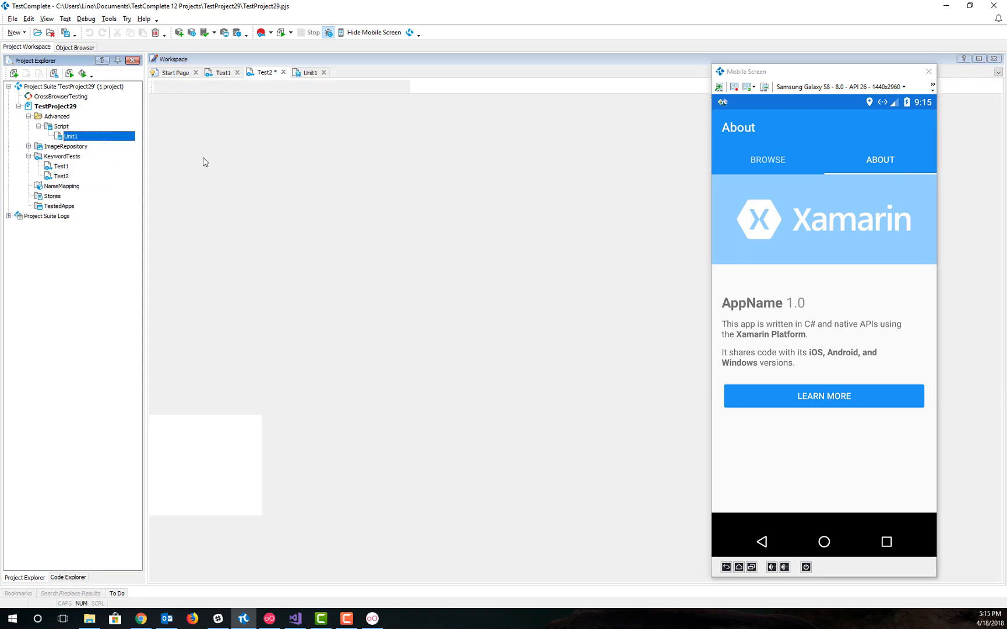
# Write an empty JavaScript function testme() with opening and closing braces in Unit1.
pyautogui.write('func')
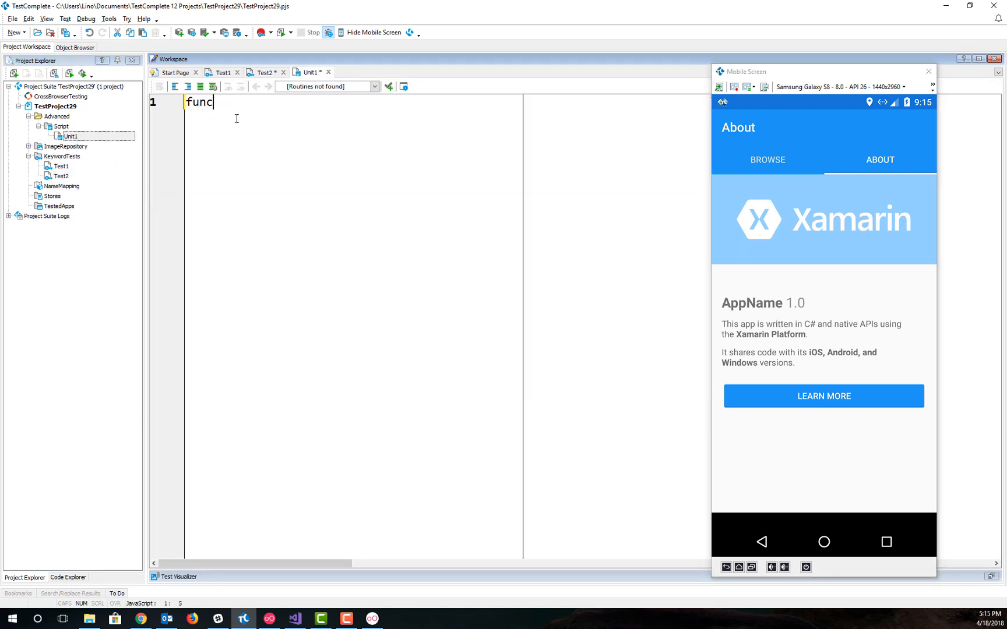
pyautogui.write('tion testme()')
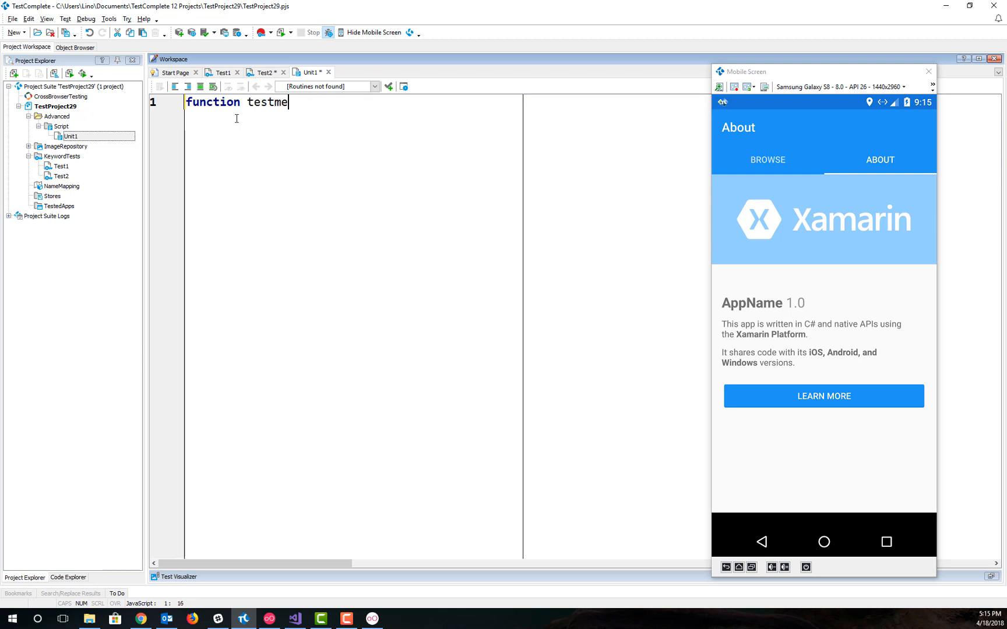
pyautogui.press('Return')
pyautogui.write('{')
pyautogui.press('Return')
pyautogui.press('Return')
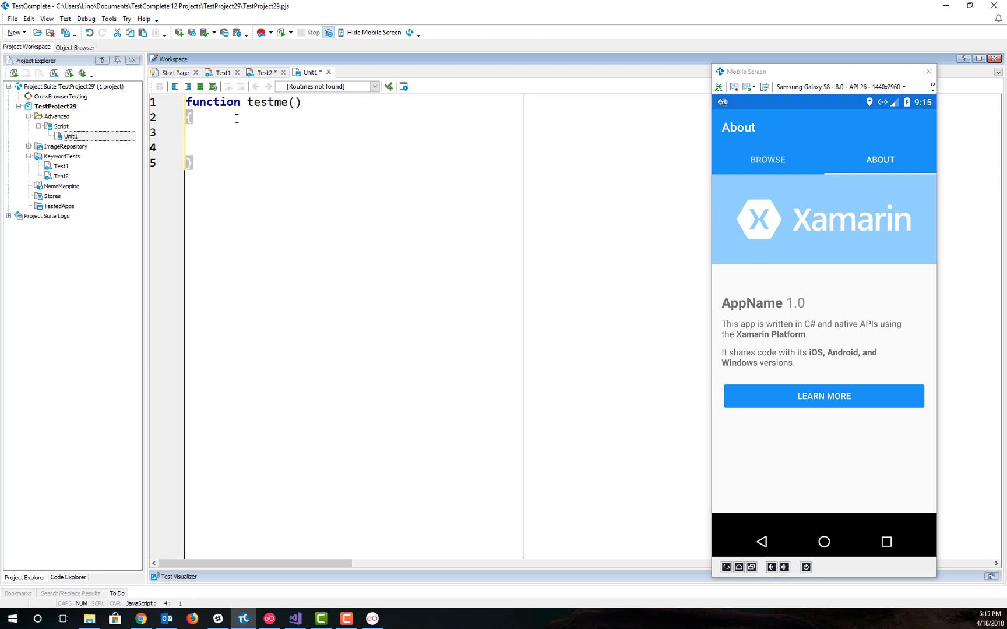
# Paste the copied Label Text property path as an indented line inside the testme function body.
pyautogui.press('Tab')
pyautogui.hotkey('ctrl', 'v')
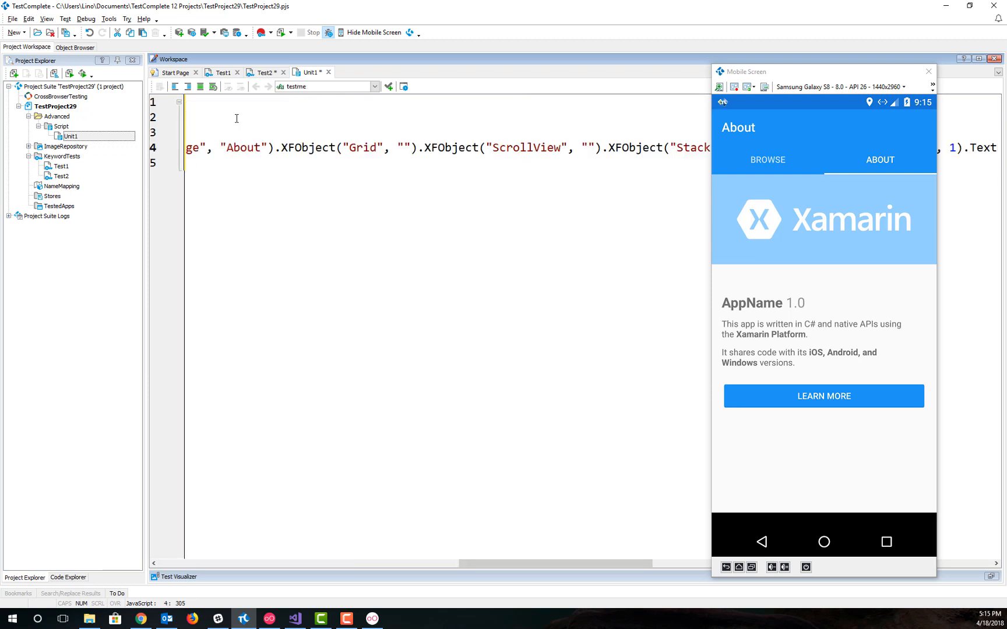
pyautogui.press('Home')
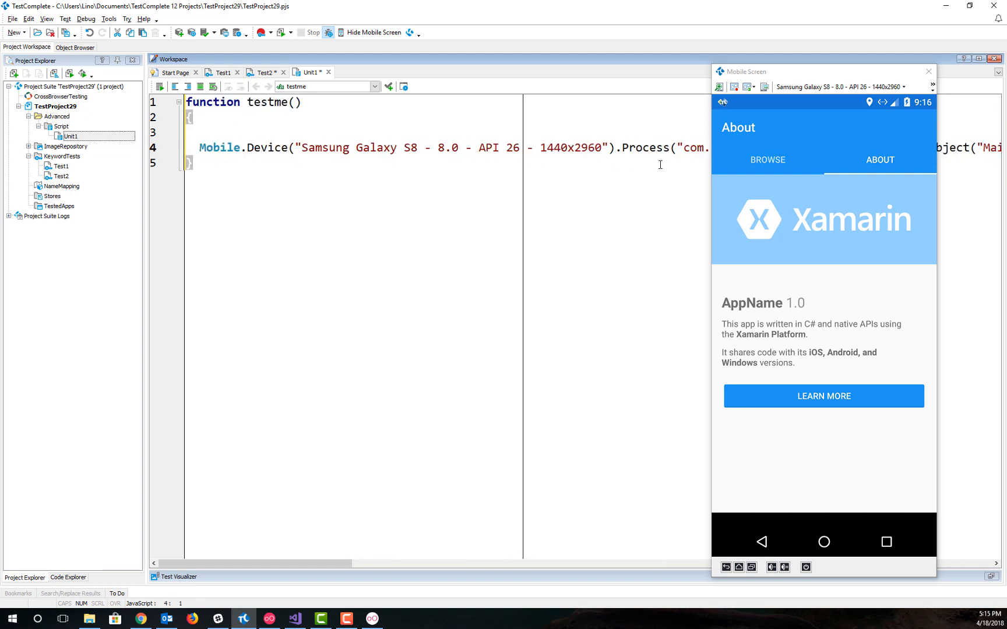
# Assign the Label's Text property a string of the presenter's first name followed by "was here", and run the testme routine.
pyautogui.moveTo(798, 75); pyautogui.dragTo(790, 271)
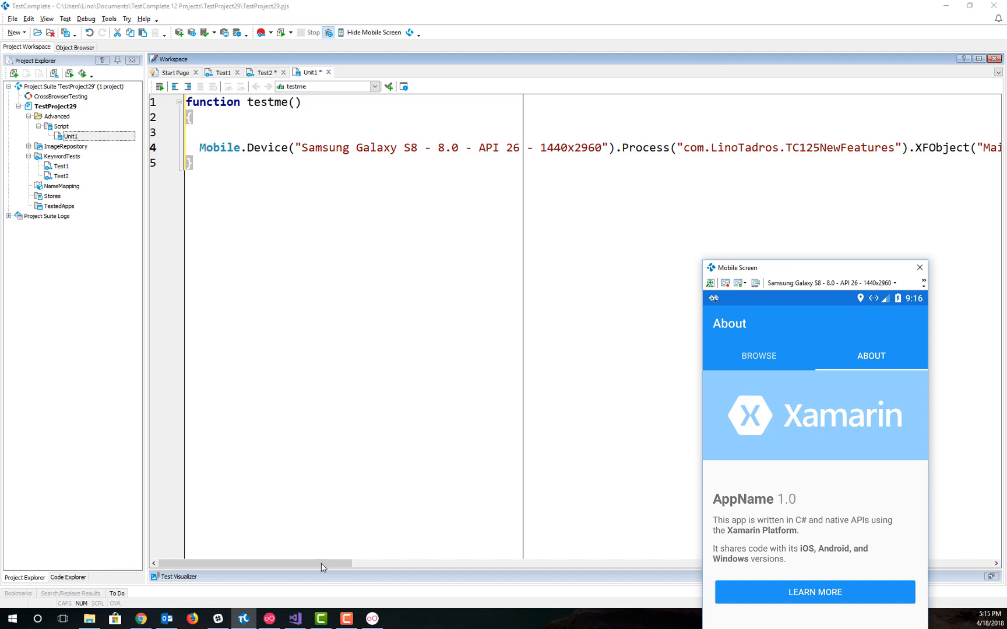
pyautogui.moveTo(322, 567); pyautogui.dragTo(1003, 577)
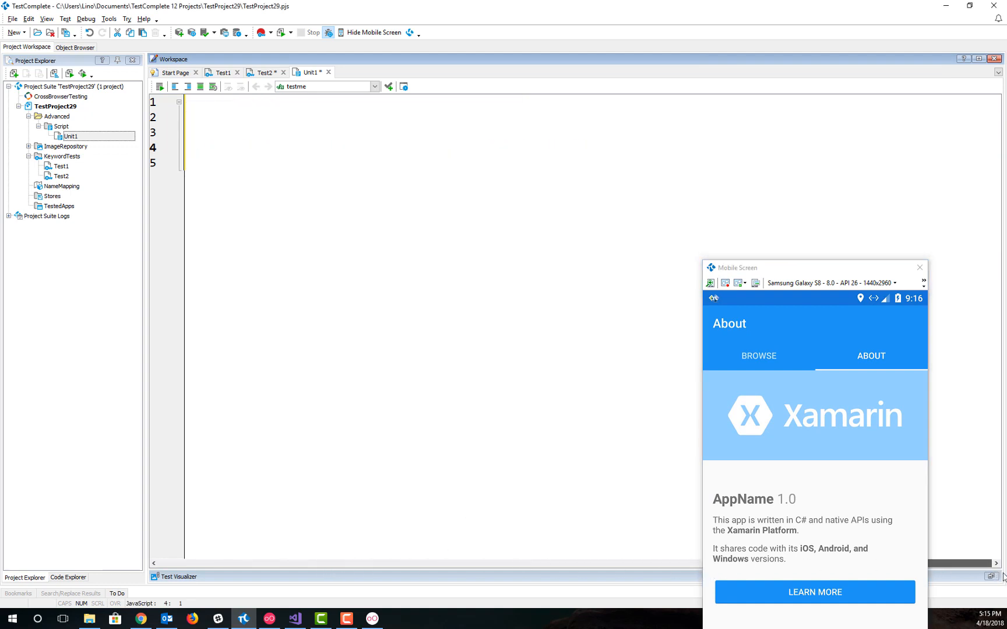
pyautogui.click(572, 565)
pyautogui.click(402, 147)
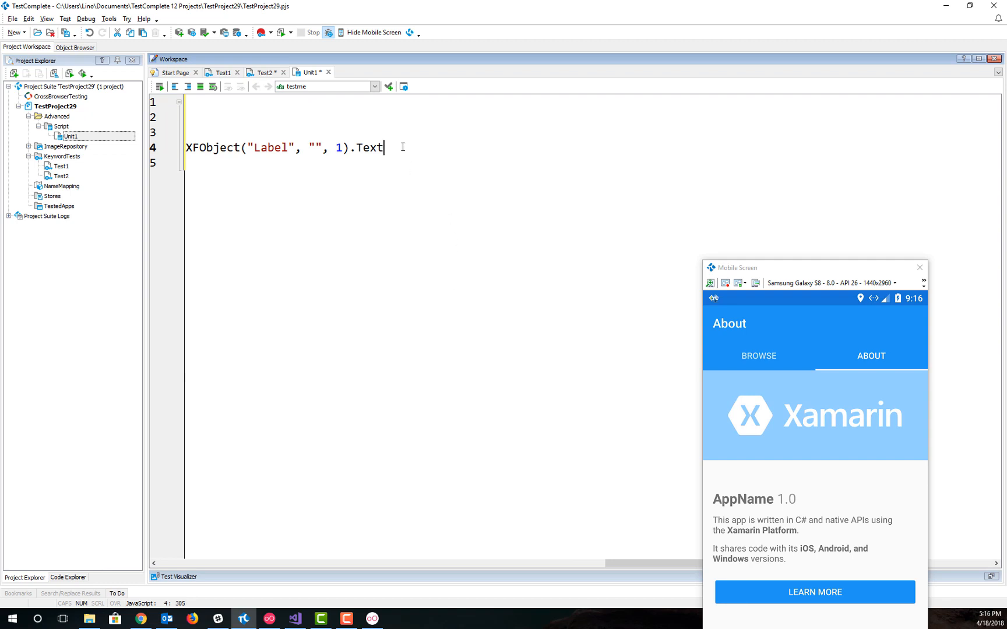
pyautogui.write('= "Lino was here";')
pyautogui.rightClick(265, 127)
pyautogui.click(302, 136)
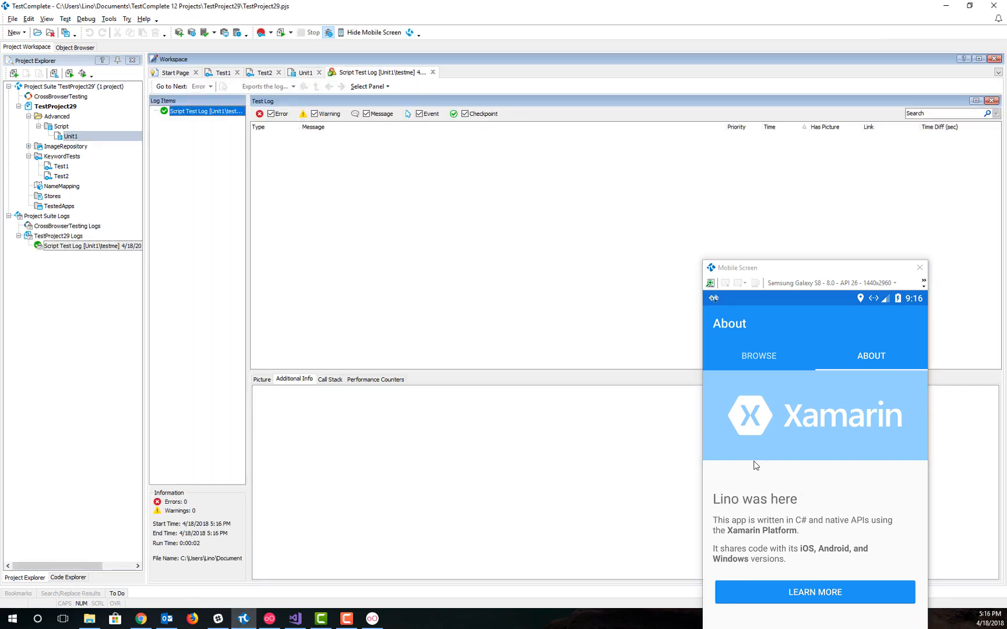
# Show the app's Browse page on the mobile screen and start recording a new keyword test.
pyautogui.moveTo(807, 267); pyautogui.dragTo(815, 86)
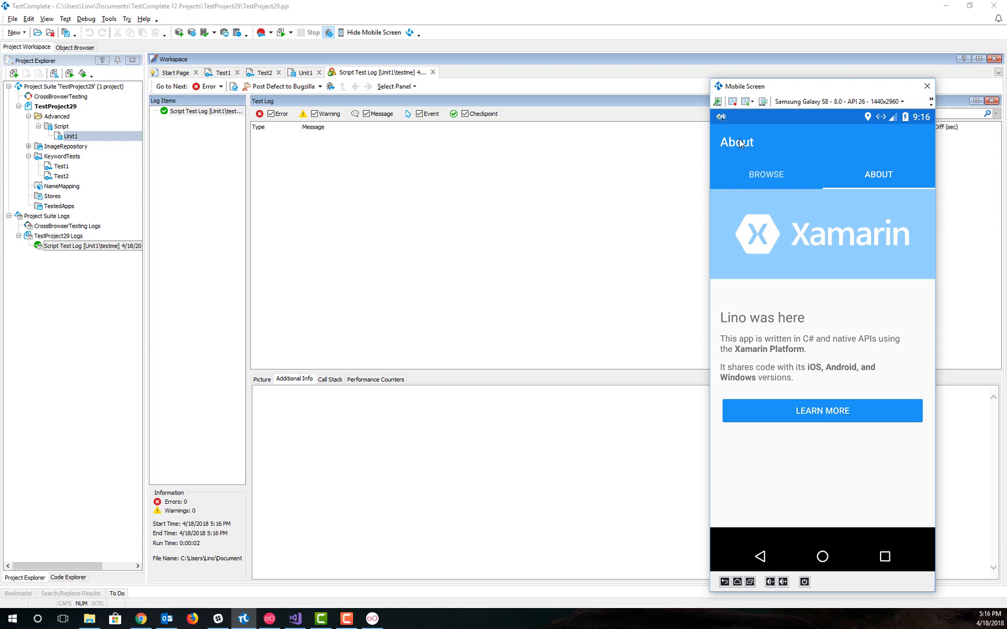
pyautogui.click(762, 175)
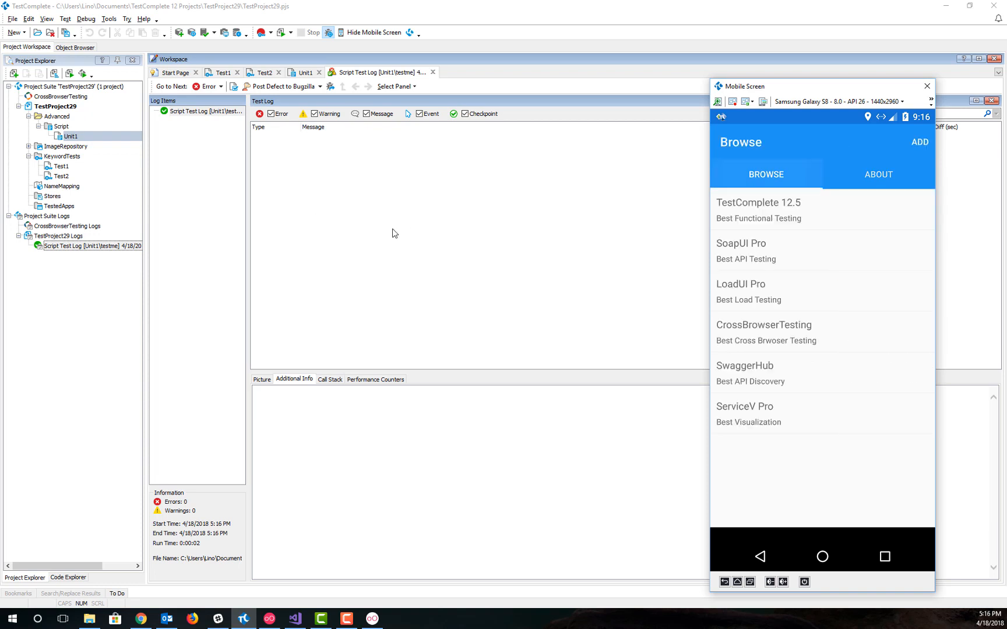
pyautogui.click(262, 33)
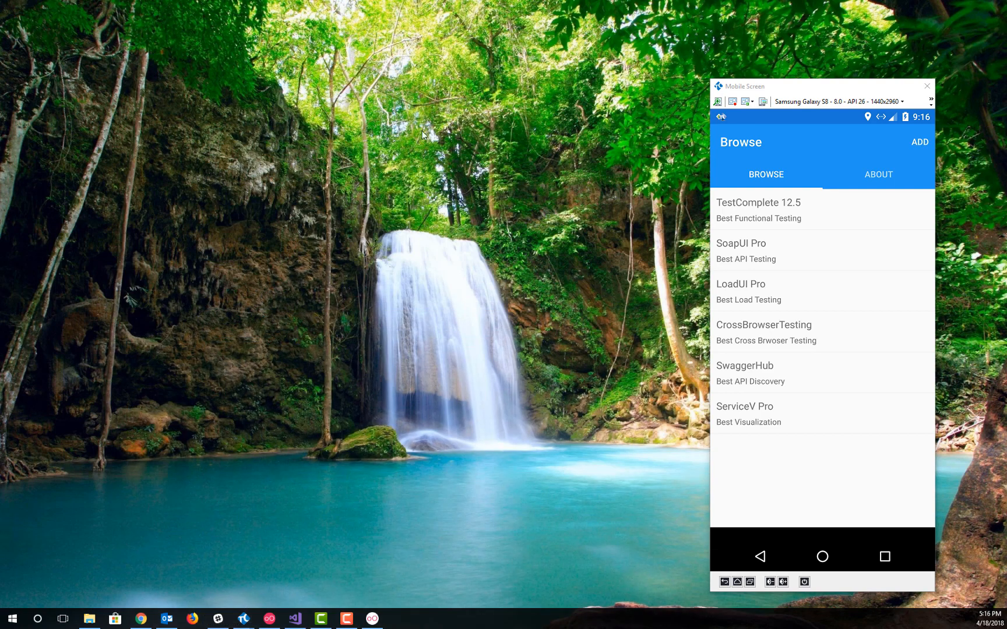
pyautogui.click(714, 126)
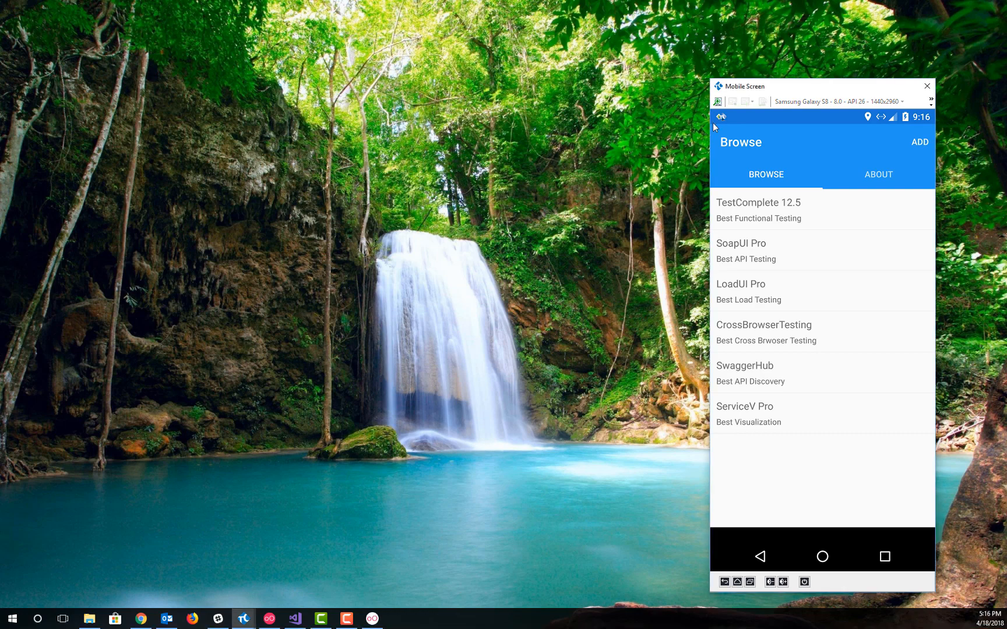
# Record opening the TestComplete 12.5 item and going back to the list, stop recording, and uncover the recorded test's steps.
pyautogui.click(775, 204)
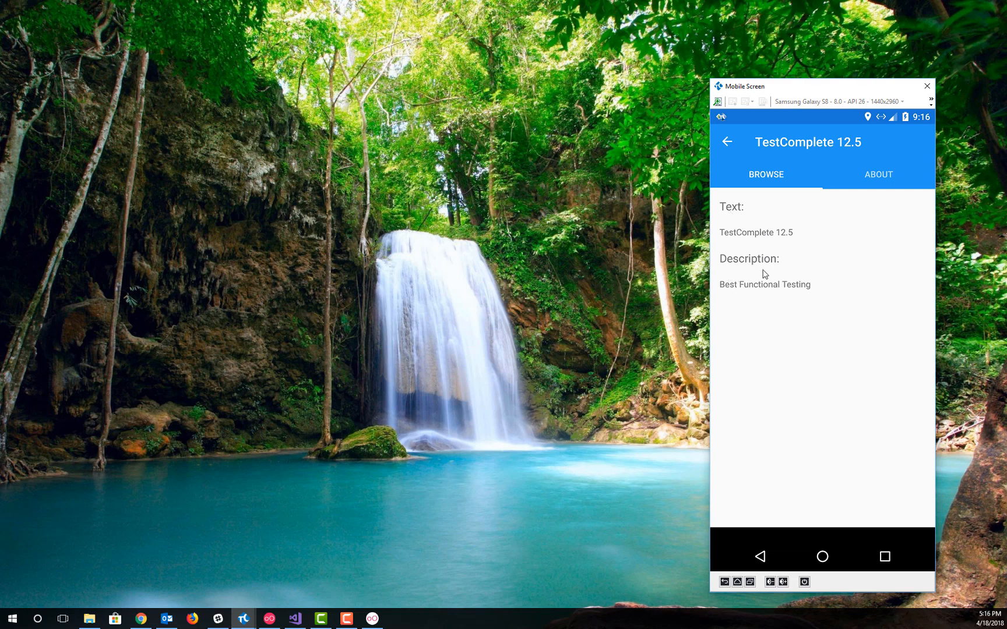
pyautogui.click(728, 143)
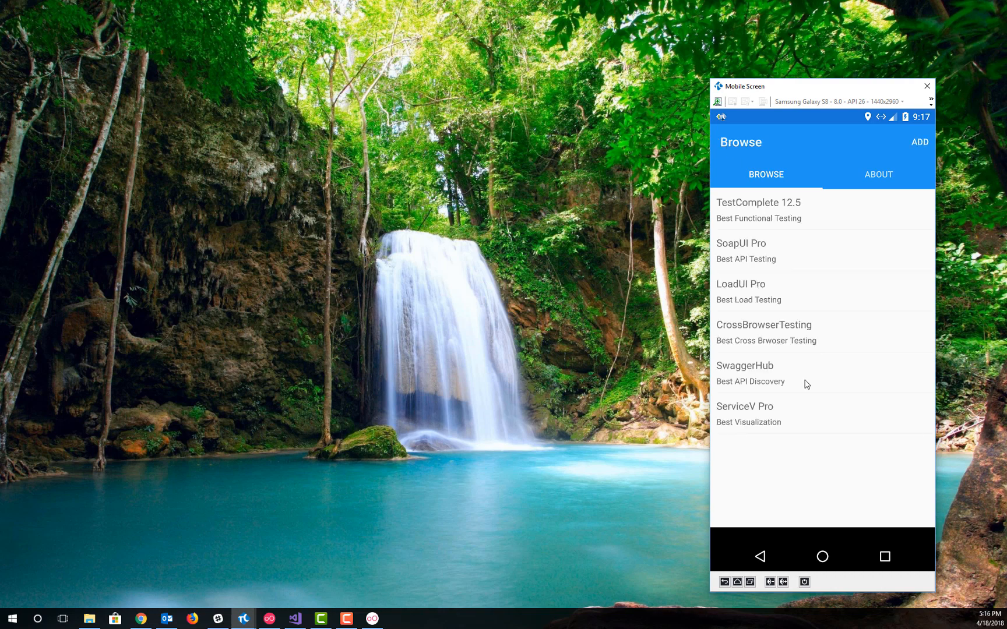
pyautogui.click(438, 195)
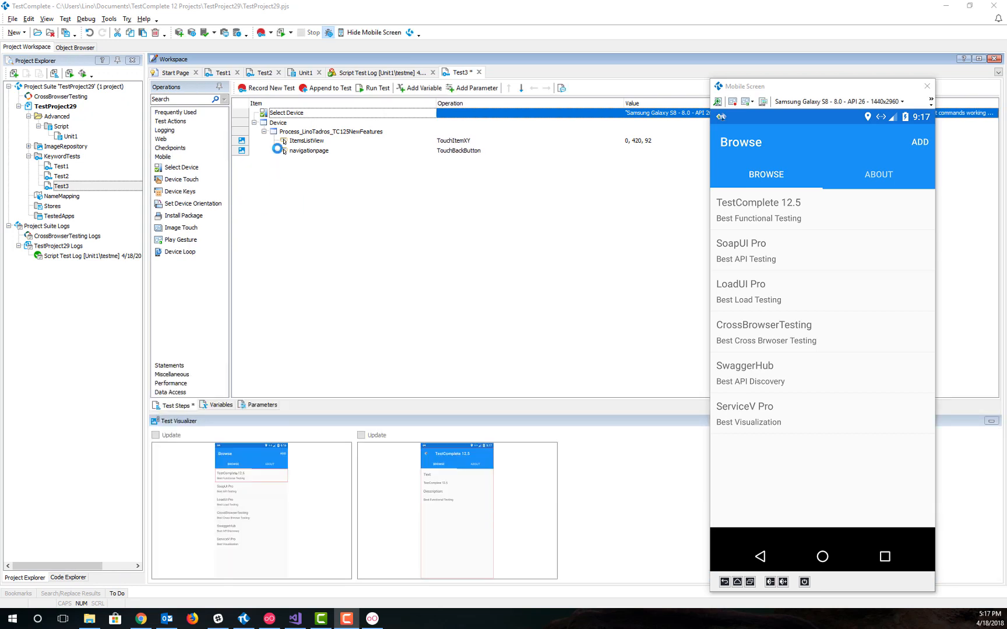
pyautogui.moveTo(822, 88); pyautogui.dragTo(834, 246)
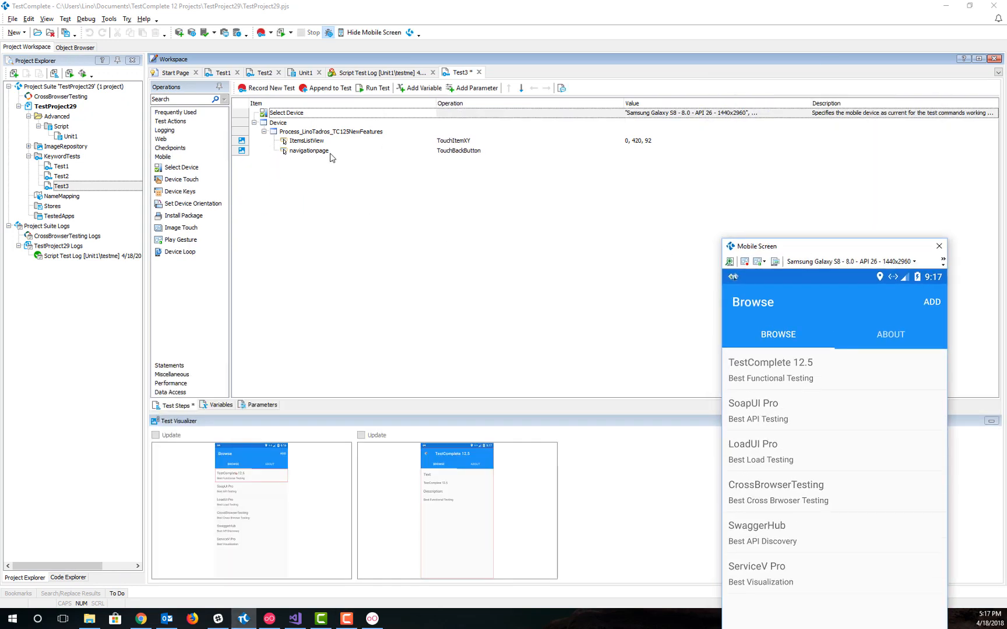